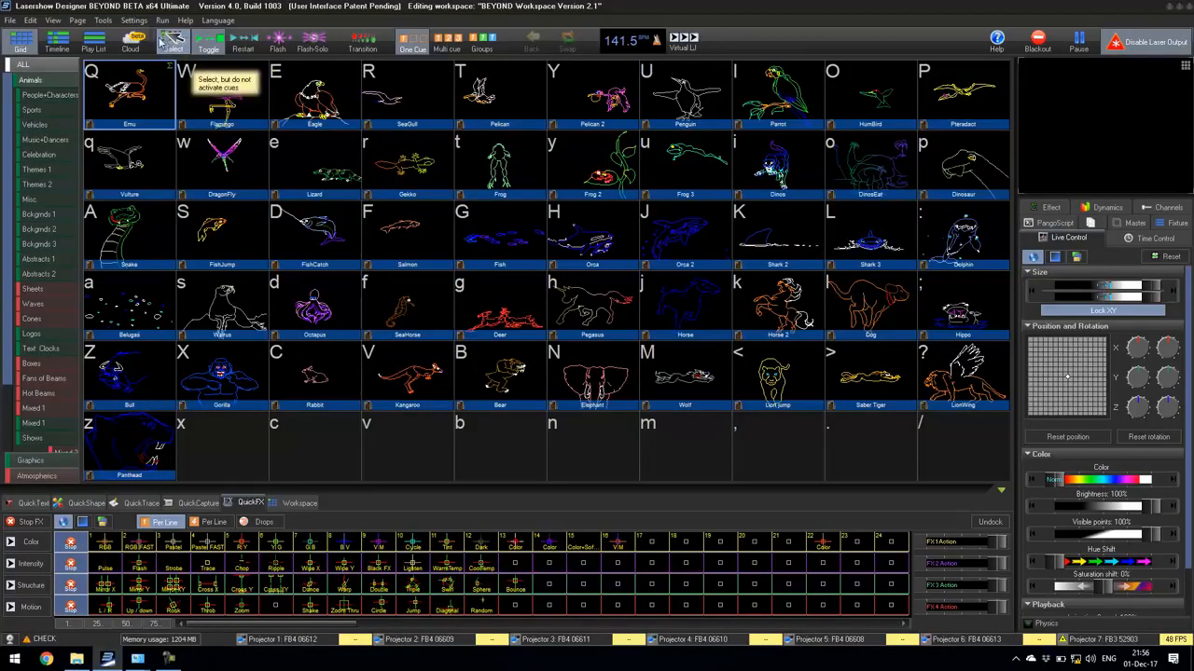
Step: Set the output size of all seven projectors to 100x100 in the projector settings and apply it
{"action": "left_click", "coordinate": [133, 20]}
{"action": "left_click", "coordinate": [147, 47]}
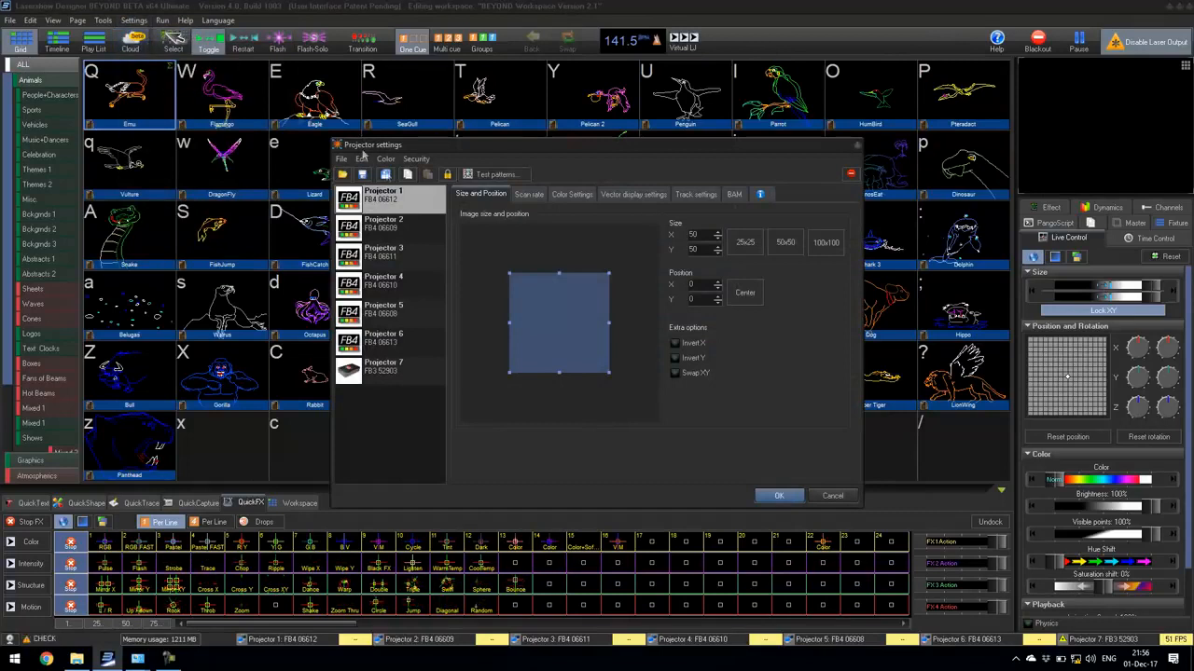
{"action": "left_click", "coordinate": [403, 360]}
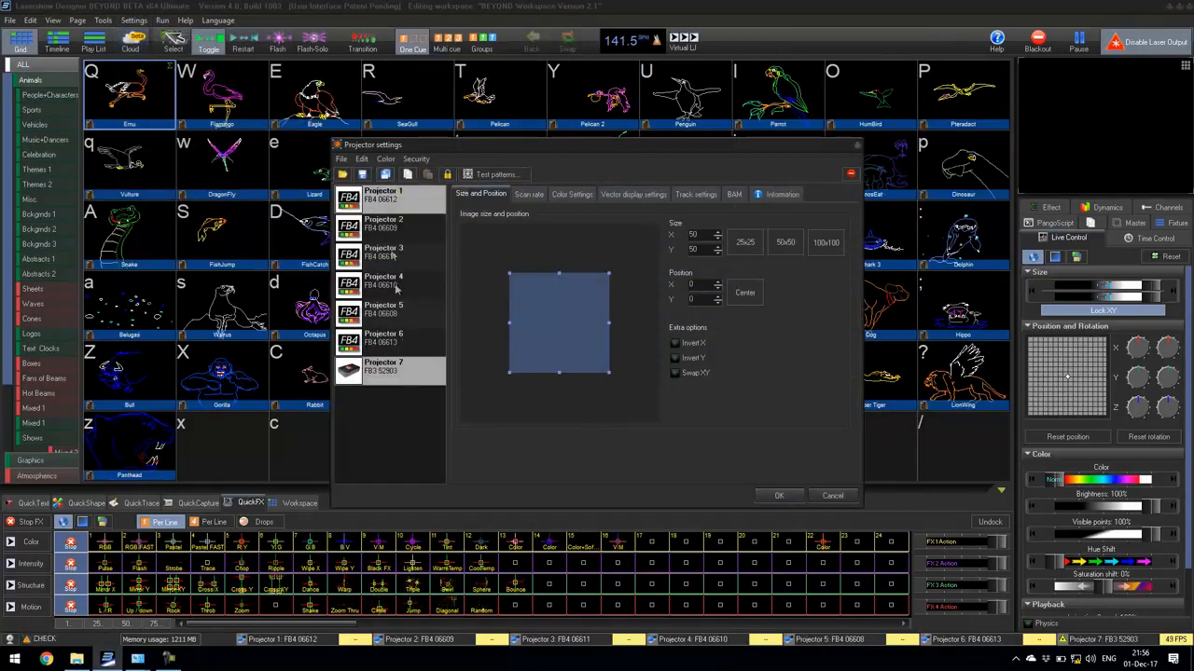
{"action": "left_click", "coordinate": [387, 210]}
{"action": "left_click", "coordinate": [405, 363], "text": "shift"}
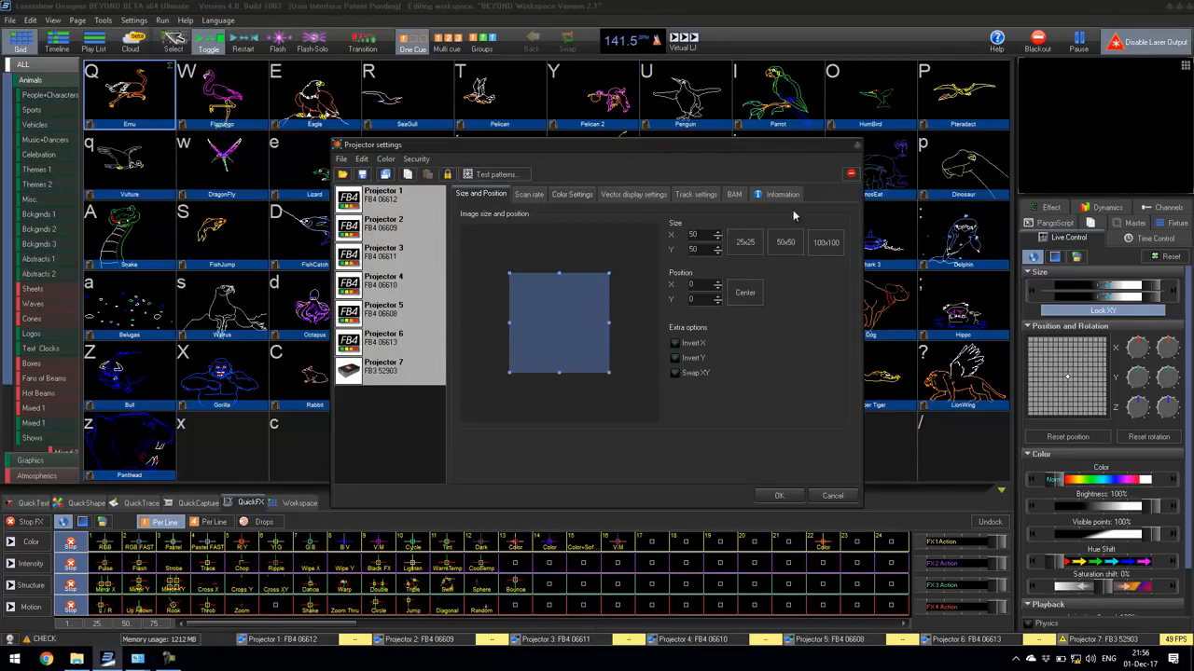
{"action": "left_click", "coordinate": [826, 242]}
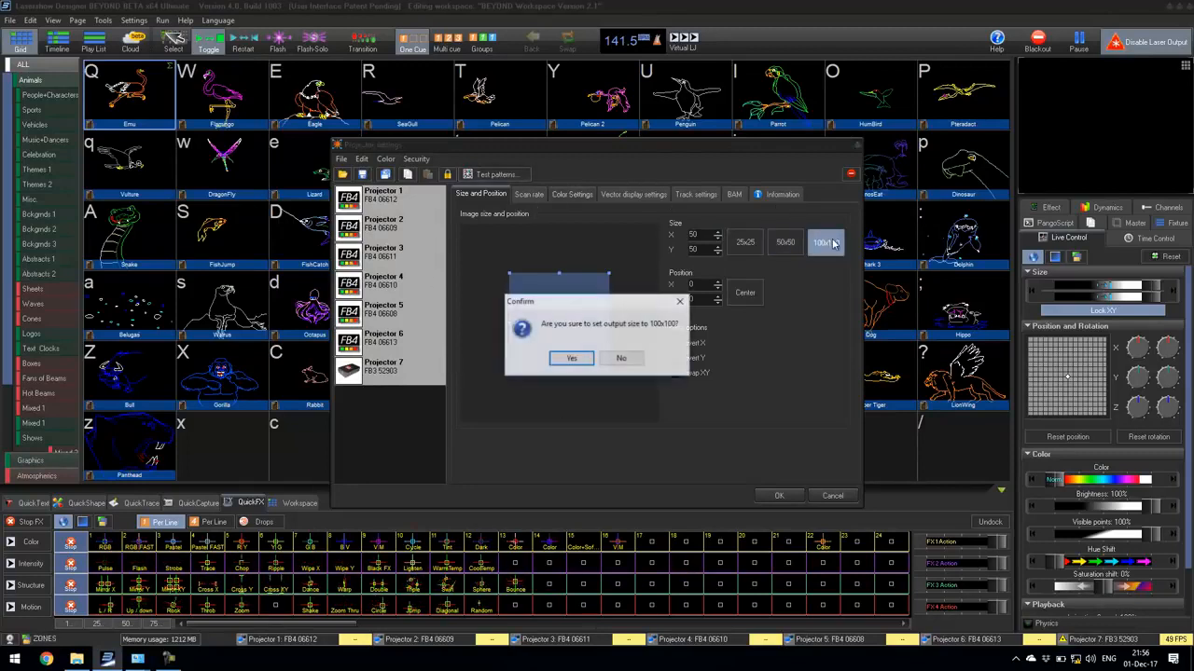
{"action": "left_click", "coordinate": [570, 360]}
{"action": "key", "text": "Down"}
{"action": "key", "text": "Down"}
{"action": "key", "text": "Down"}
{"action": "left_click", "coordinate": [774, 496]}
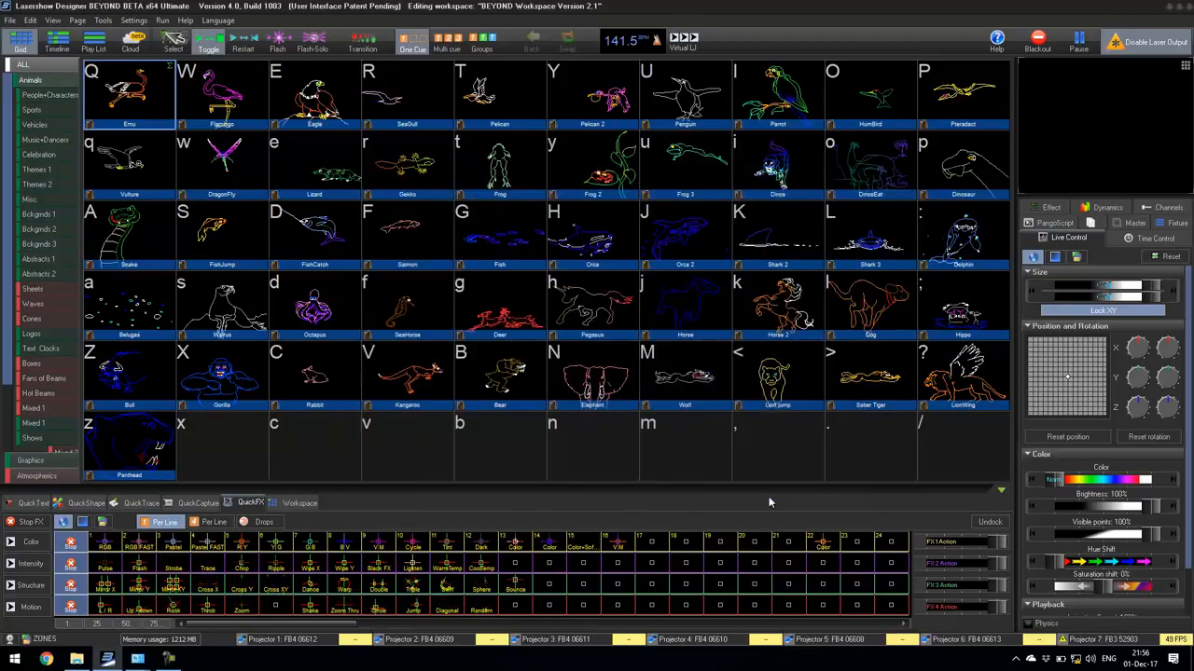
Step: Open the projection zones and examine which projector each zone from Projector 1 to Projector 6 outputs to
{"action": "left_click", "coordinate": [133, 21]}
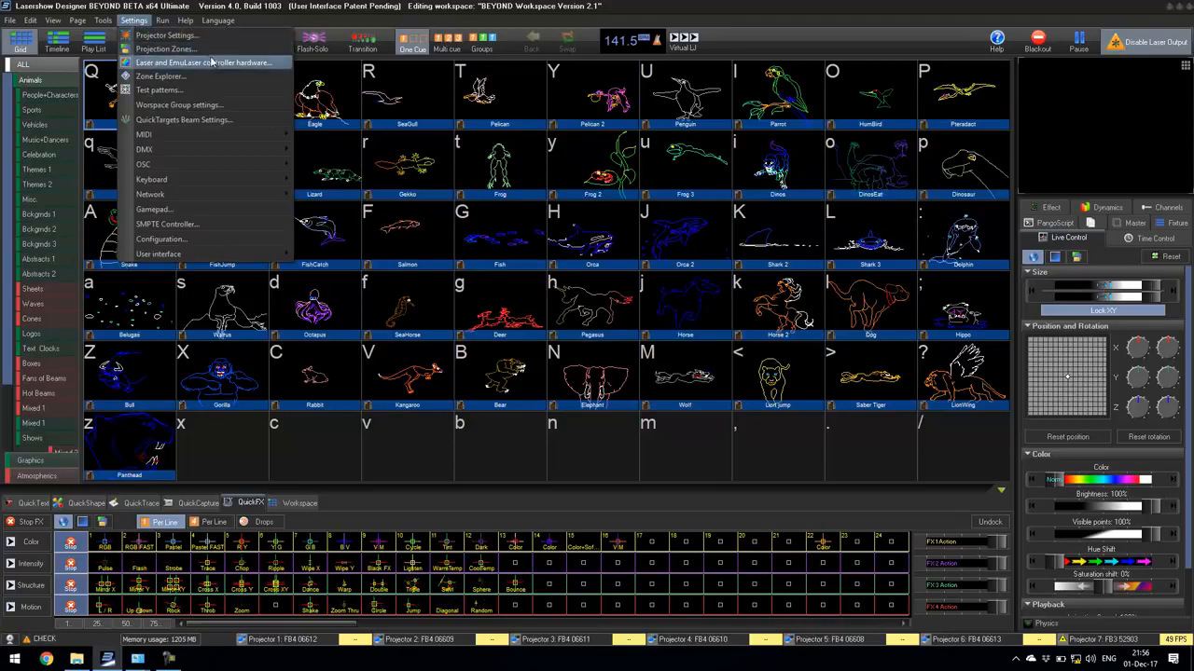
{"action": "left_click", "coordinate": [166, 48]}
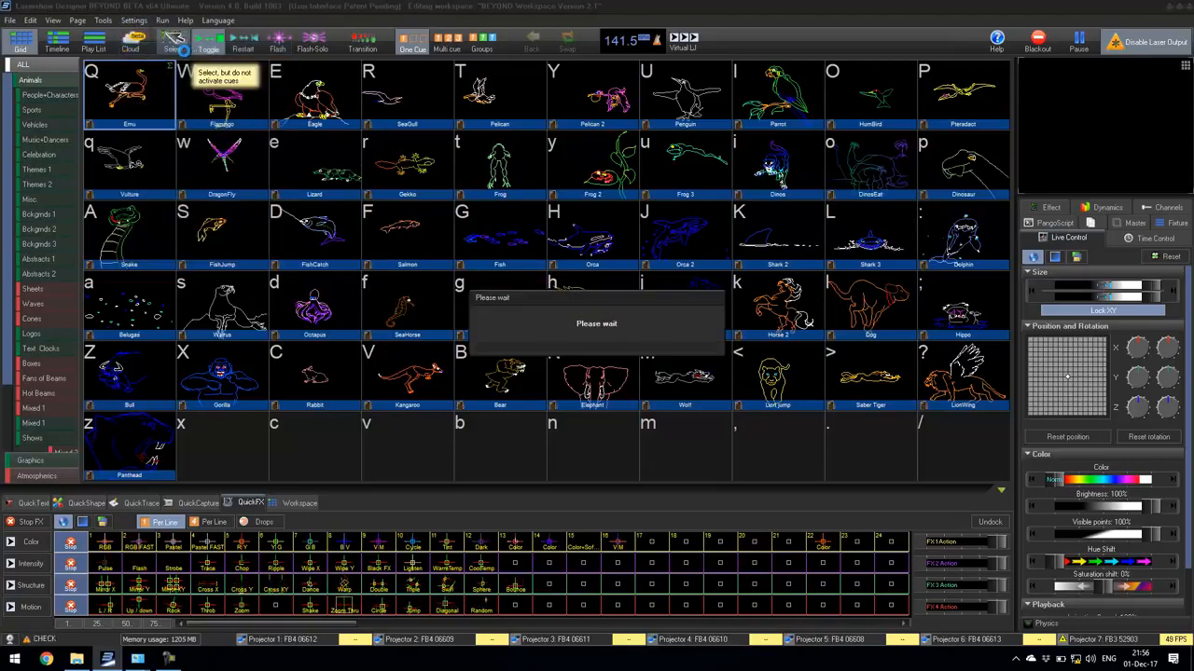
{"action": "left_click_drag", "start_coordinate": [494, 130], "coordinate": [618, 115]}
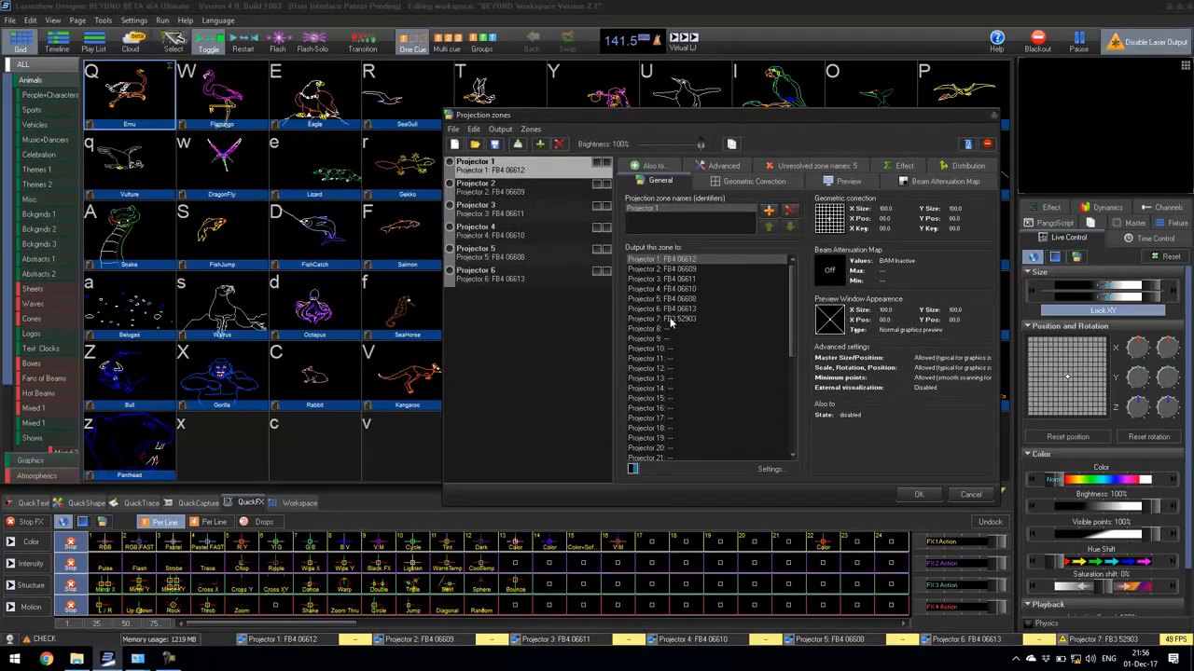
{"action": "left_click", "coordinate": [524, 190]}
{"action": "left_click", "coordinate": [523, 212]}
{"action": "left_click", "coordinate": [525, 231]}
{"action": "left_click", "coordinate": [532, 254]}
{"action": "left_click", "coordinate": [539, 279]}
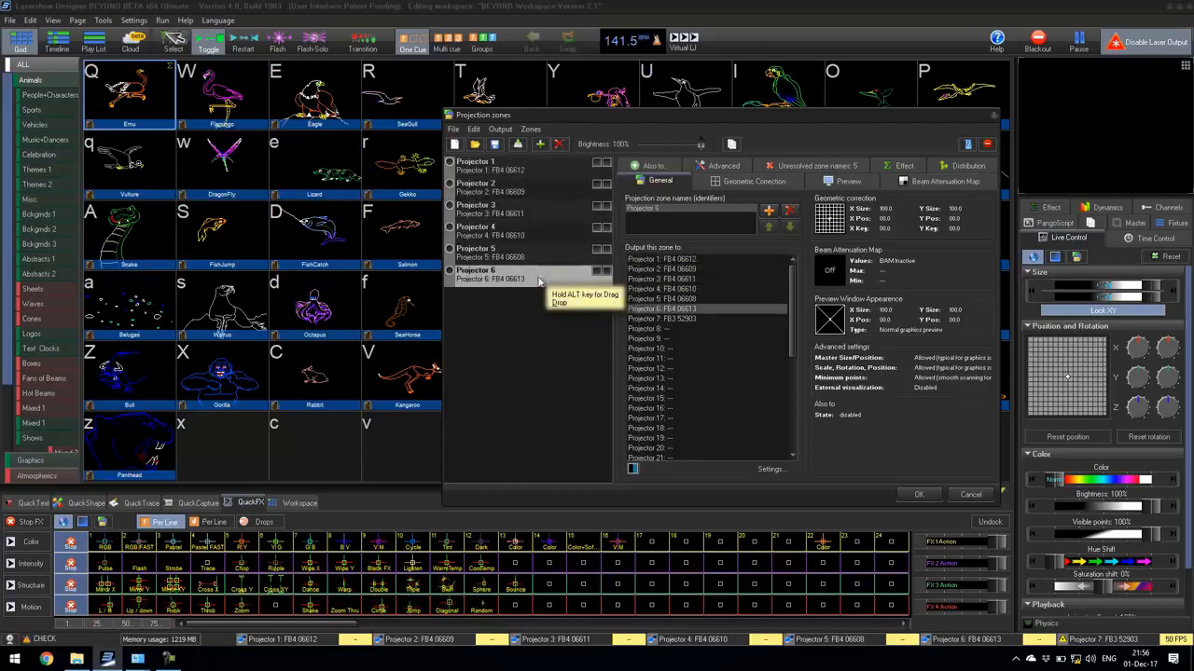
{"action": "left_click", "coordinate": [531, 254]}
{"action": "left_click", "coordinate": [525, 233]}
{"action": "left_click", "coordinate": [520, 211]}
{"action": "left_click", "coordinate": [515, 189]}
{"action": "left_click", "coordinate": [512, 168]}
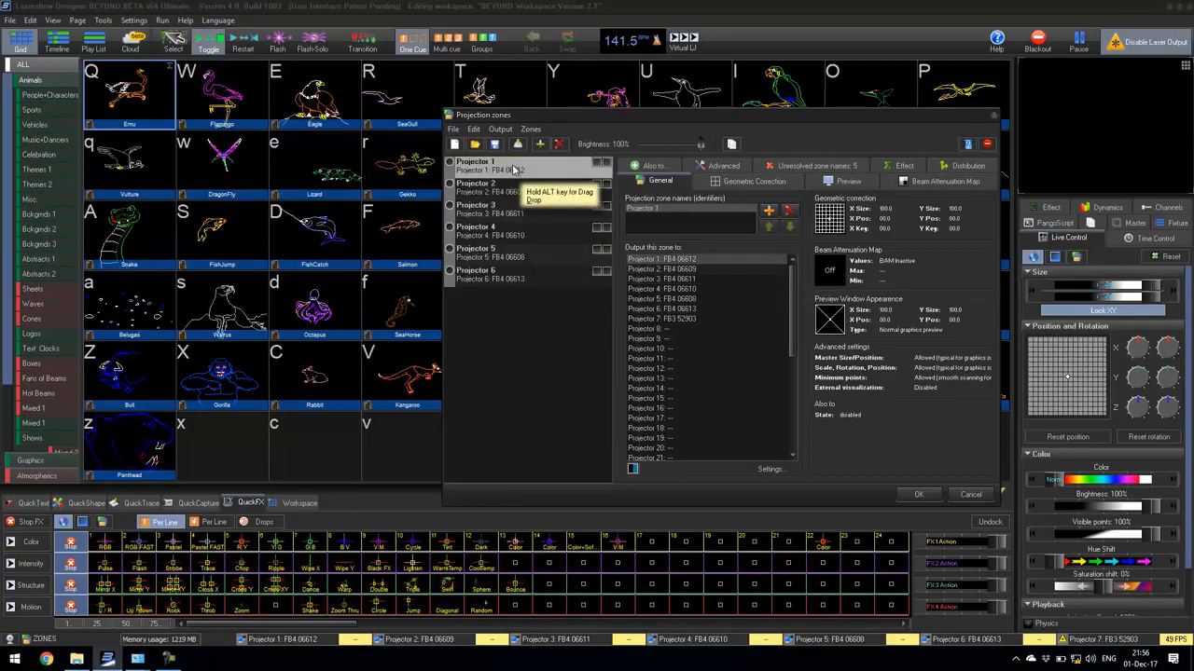
Step: Open the free-form mesh geometric correction for the Projector 1 zone and project its crossed-frame test pattern
{"action": "left_click_drag", "start_coordinate": [533, 116], "coordinate": [503, 120]}
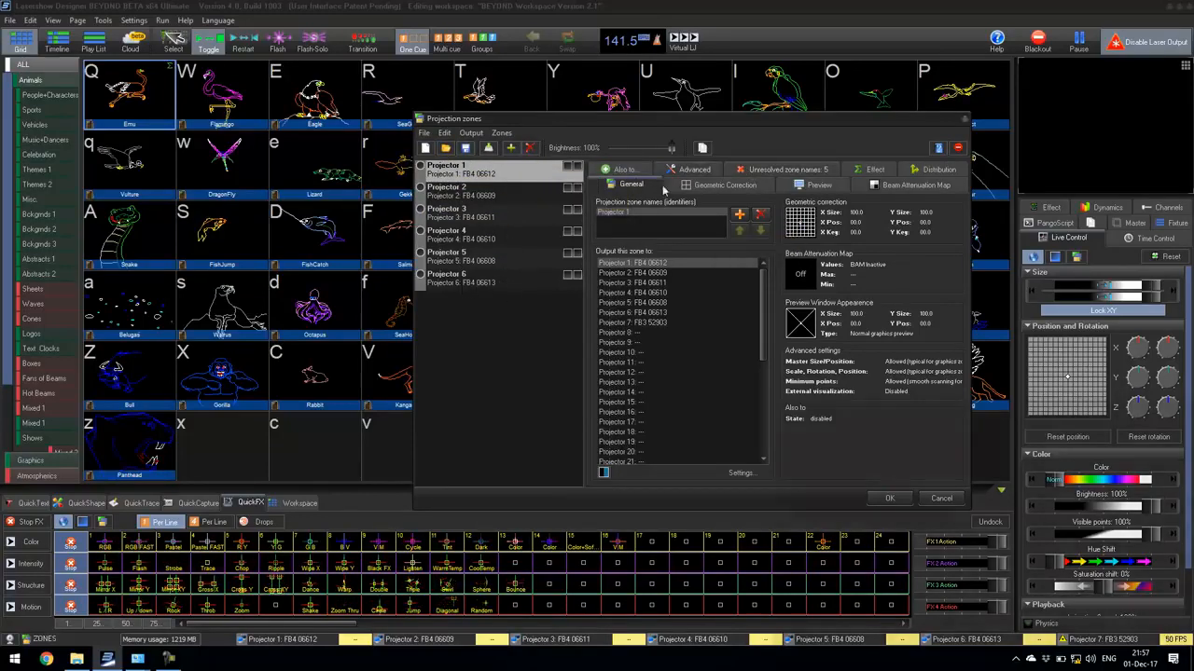
{"action": "left_click", "coordinate": [693, 187]}
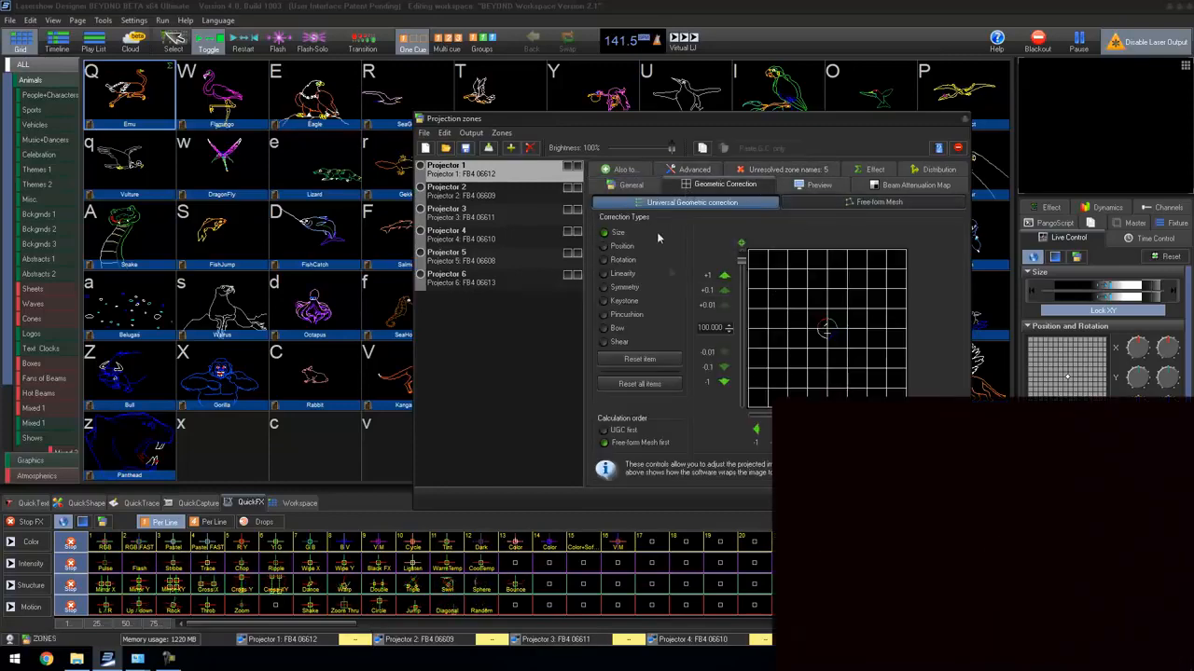
{"action": "left_click", "coordinate": [880, 201]}
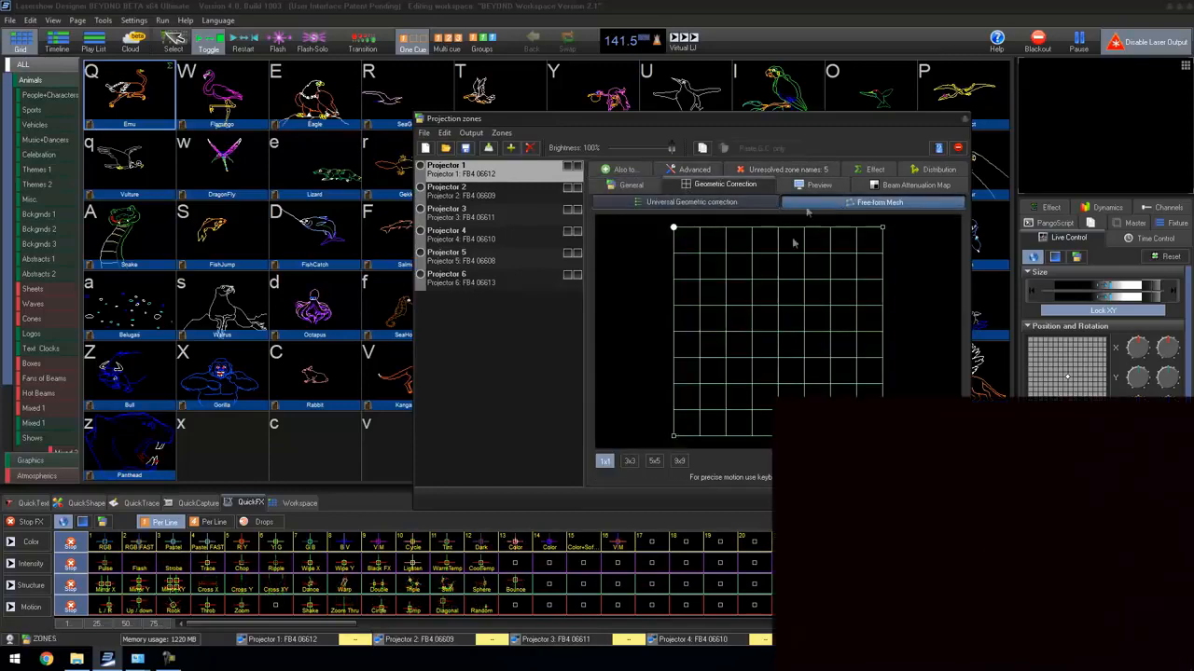
{"action": "left_click", "coordinate": [576, 167]}
{"action": "left_click", "coordinate": [576, 188]}
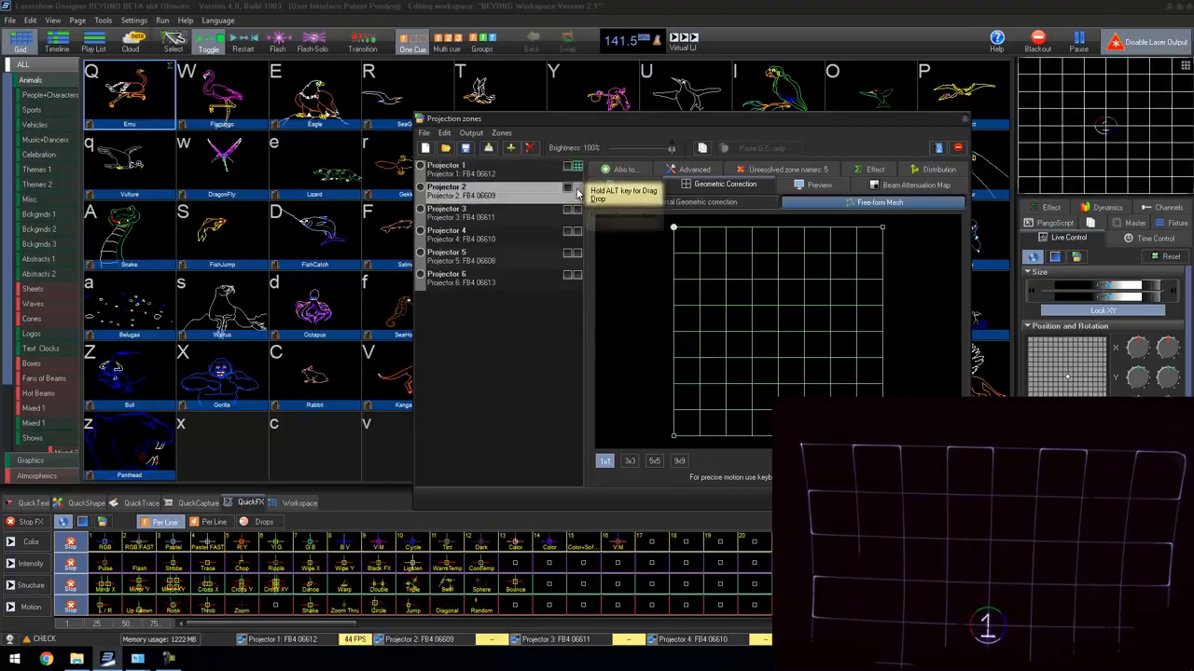
{"action": "left_click", "coordinate": [576, 189]}
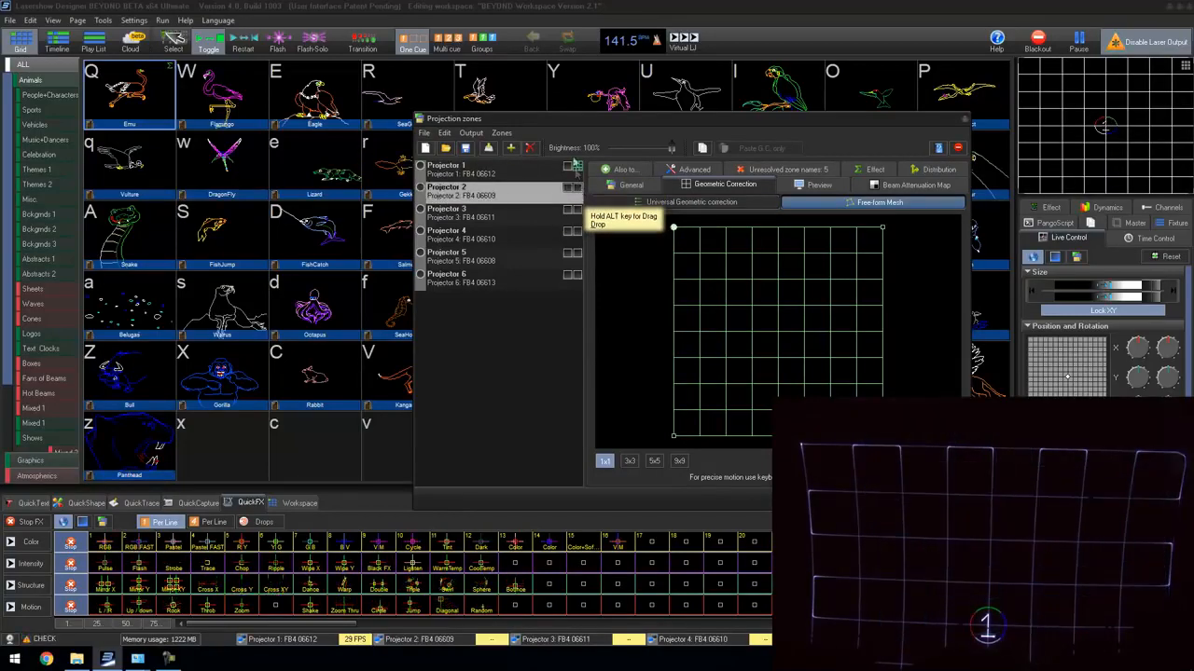
{"action": "left_click", "coordinate": [577, 168]}
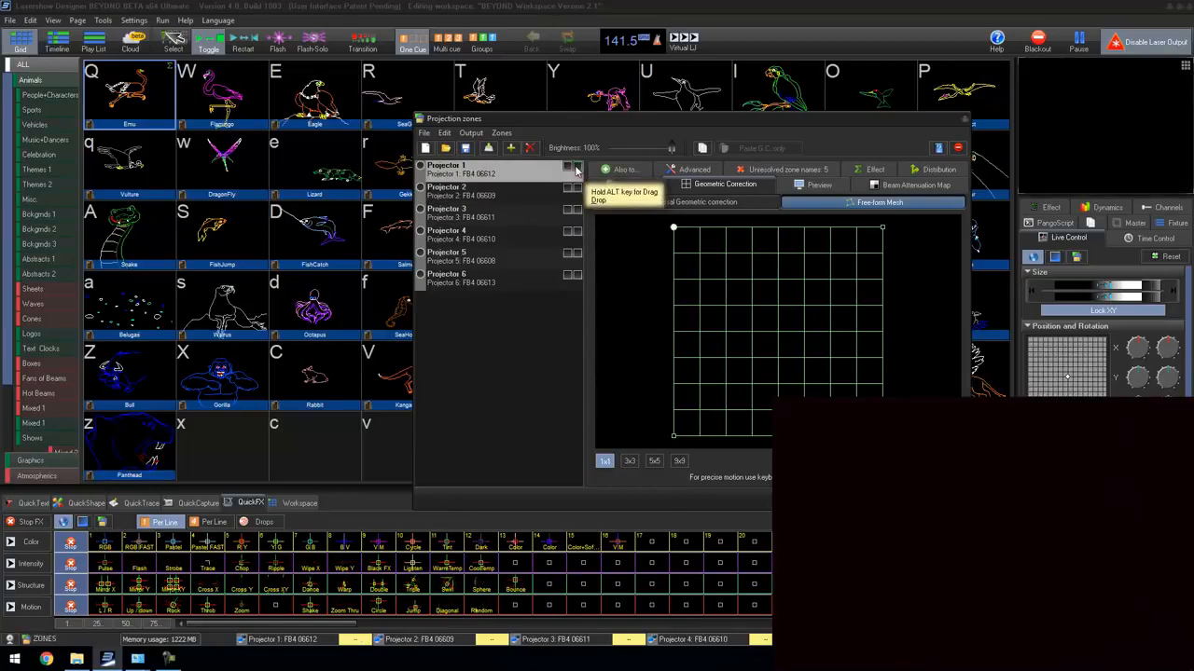
{"action": "left_click", "coordinate": [575, 169]}
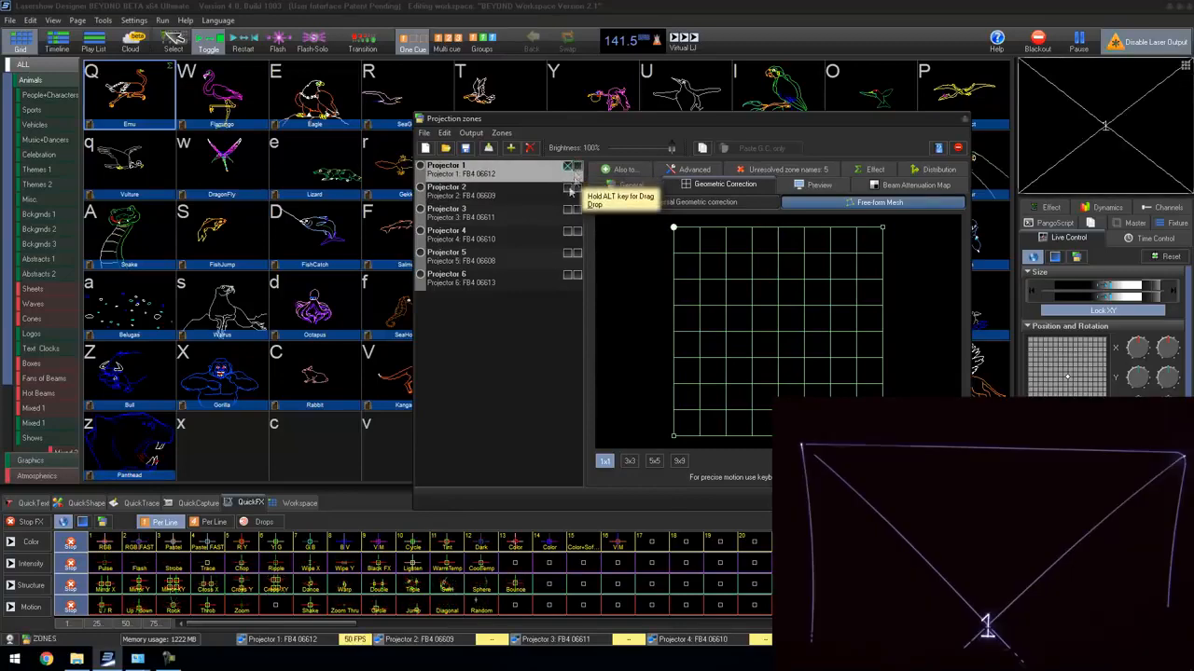
Step: Move the four corners of Projector 1's 1x1 mesh inward to form a small square in the upper middle of the field
{"action": "left_click_drag", "start_coordinate": [673, 228], "coordinate": [718, 237]}
{"action": "left_click_drag", "start_coordinate": [882, 435], "coordinate": [810, 311]}
{"action": "left_click_drag", "start_coordinate": [673, 434], "coordinate": [744, 309]}
{"action": "left_click_drag", "start_coordinate": [882, 226], "coordinate": [808, 246]}
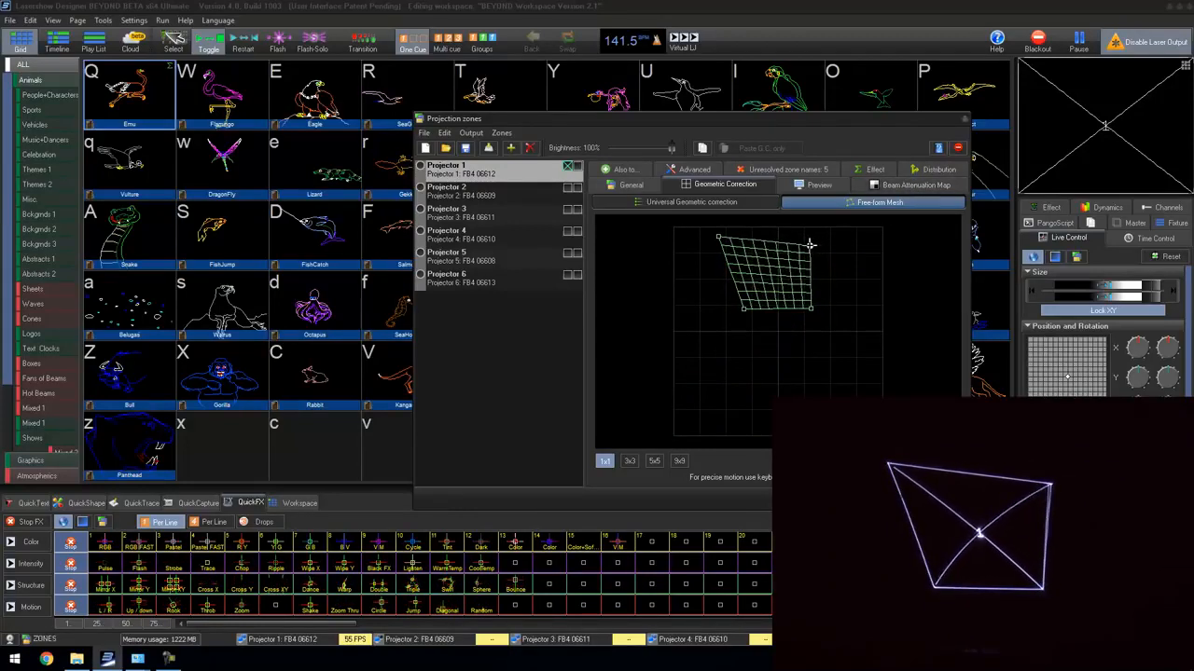
{"action": "left_click_drag", "start_coordinate": [717, 242], "coordinate": [741, 246]}
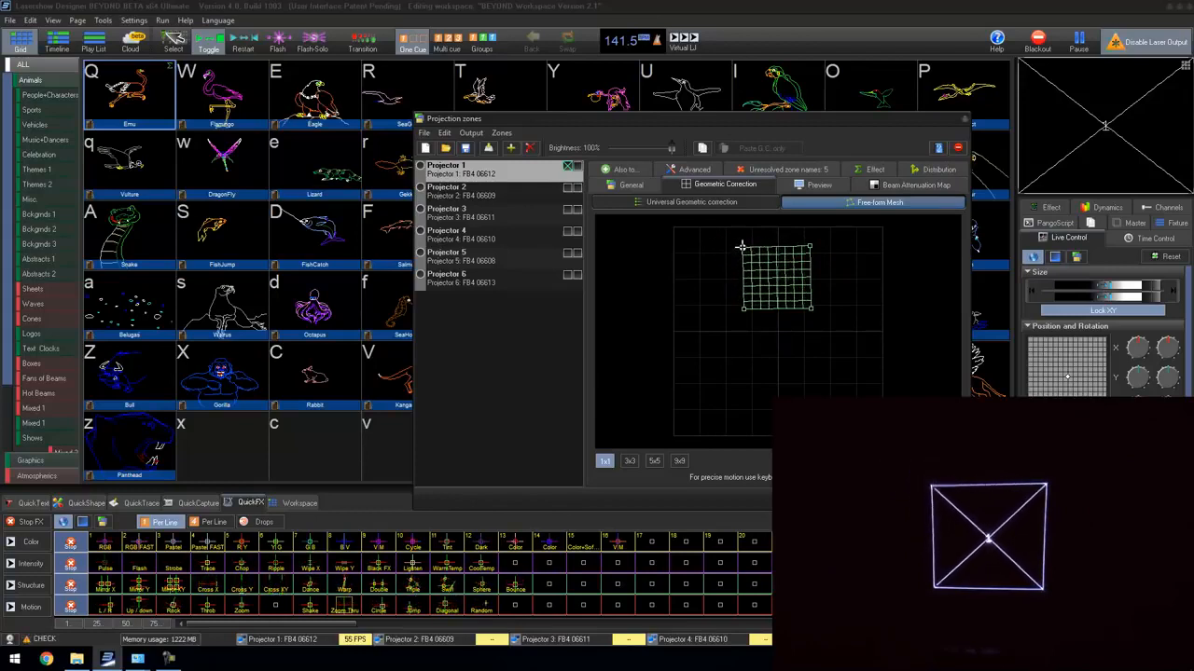
{"action": "left_click", "coordinate": [811, 310]}
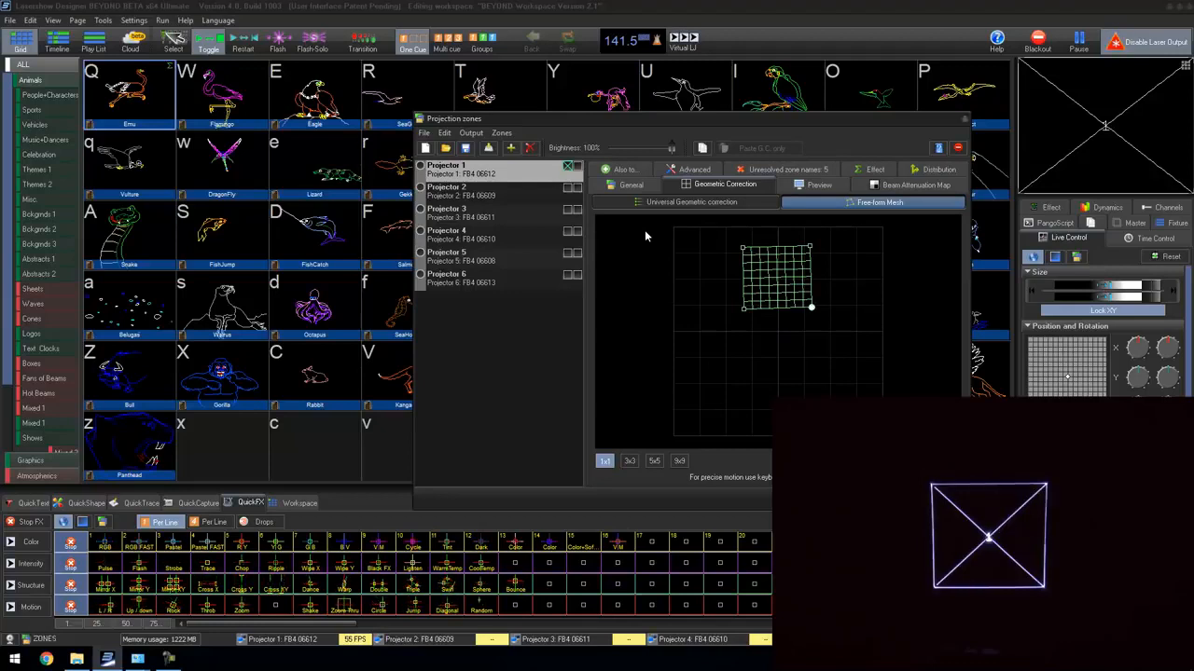
Step: Project grid patterns for the Projector 1 and 2 zones and move Projector 2's four mesh corners to overlay Projector 1's grid
{"action": "left_click", "coordinate": [577, 168]}
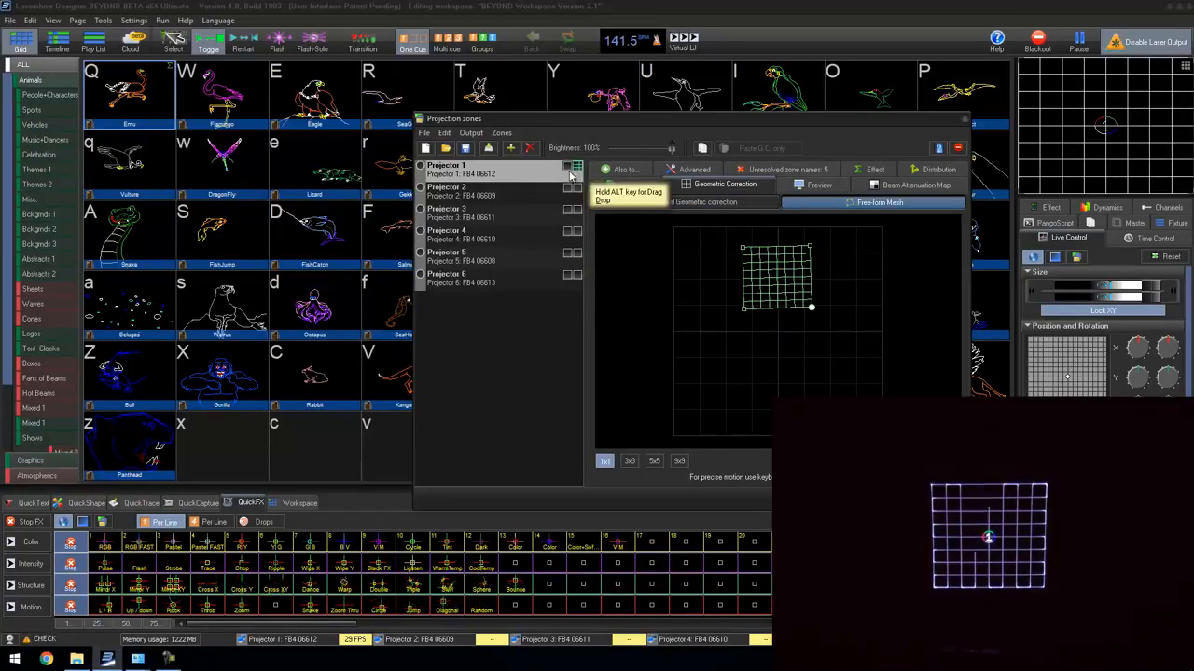
{"action": "left_click", "coordinate": [537, 199]}
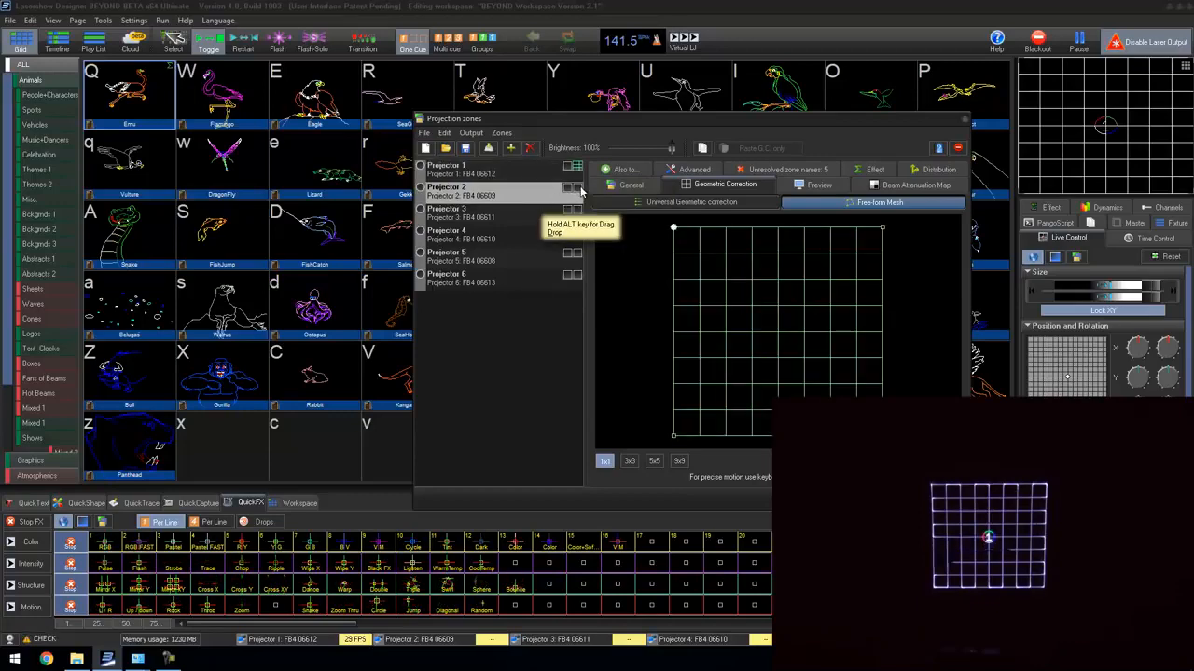
{"action": "left_click", "coordinate": [574, 187]}
{"action": "left_click_drag", "start_coordinate": [671, 438], "coordinate": [704, 346]}
{"action": "left_click_drag", "start_coordinate": [882, 435], "coordinate": [785, 350]}
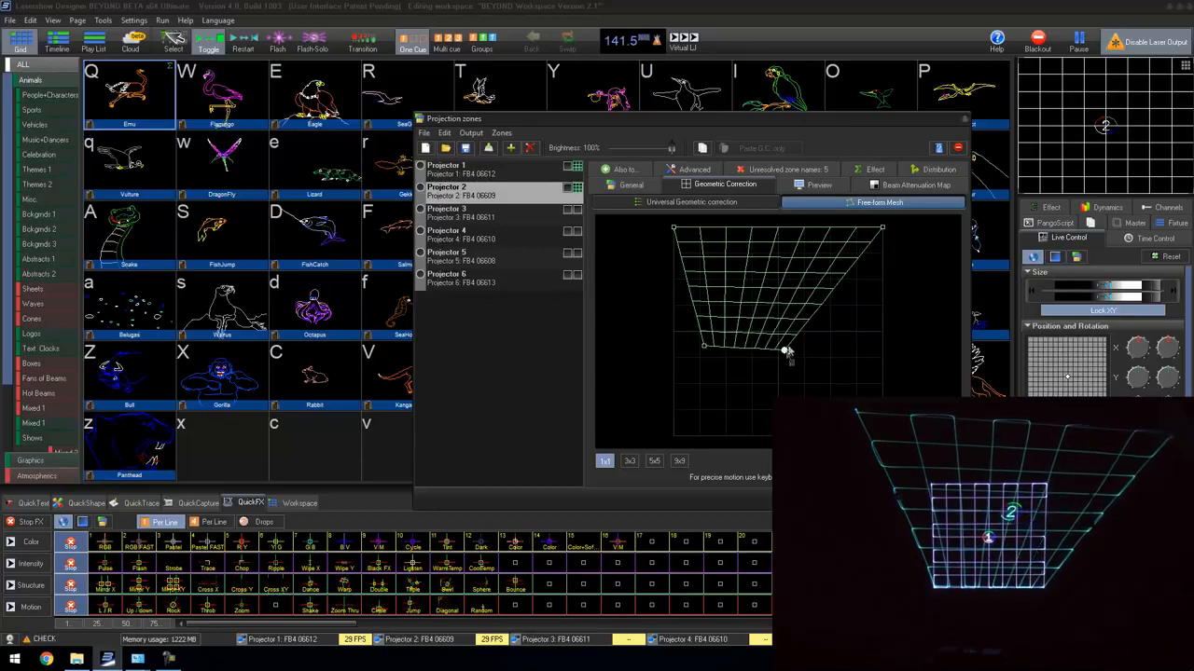
{"action": "left_click_drag", "start_coordinate": [880, 230], "coordinate": [789, 266]}
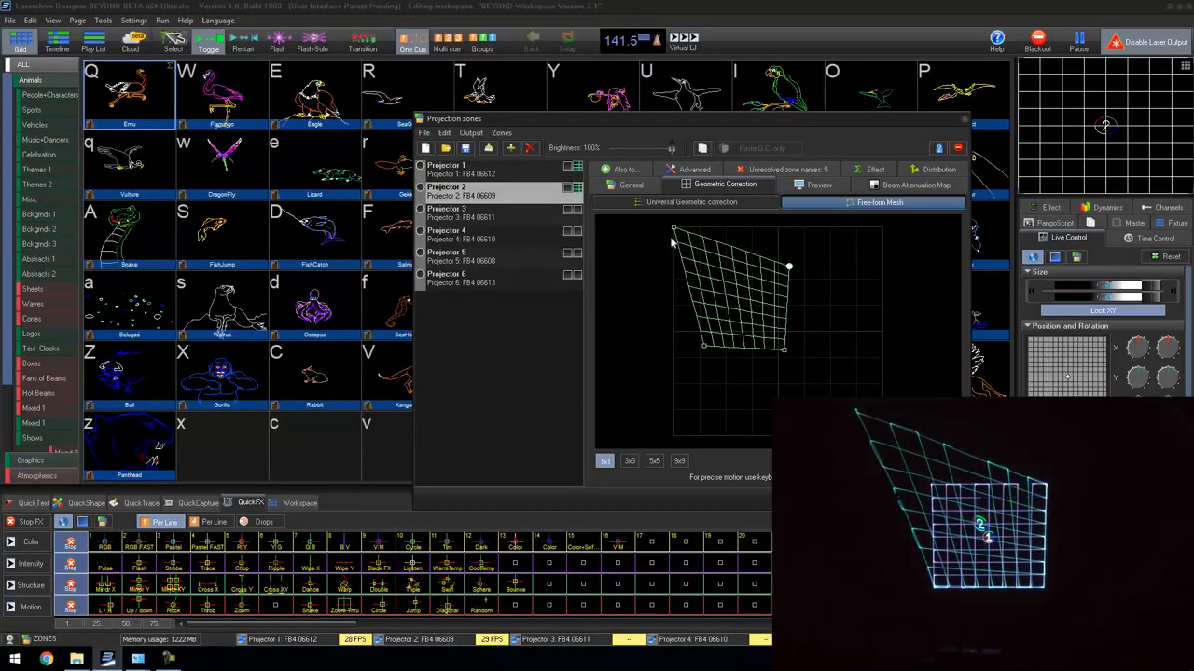
{"action": "left_click_drag", "start_coordinate": [675, 235], "coordinate": [704, 271]}
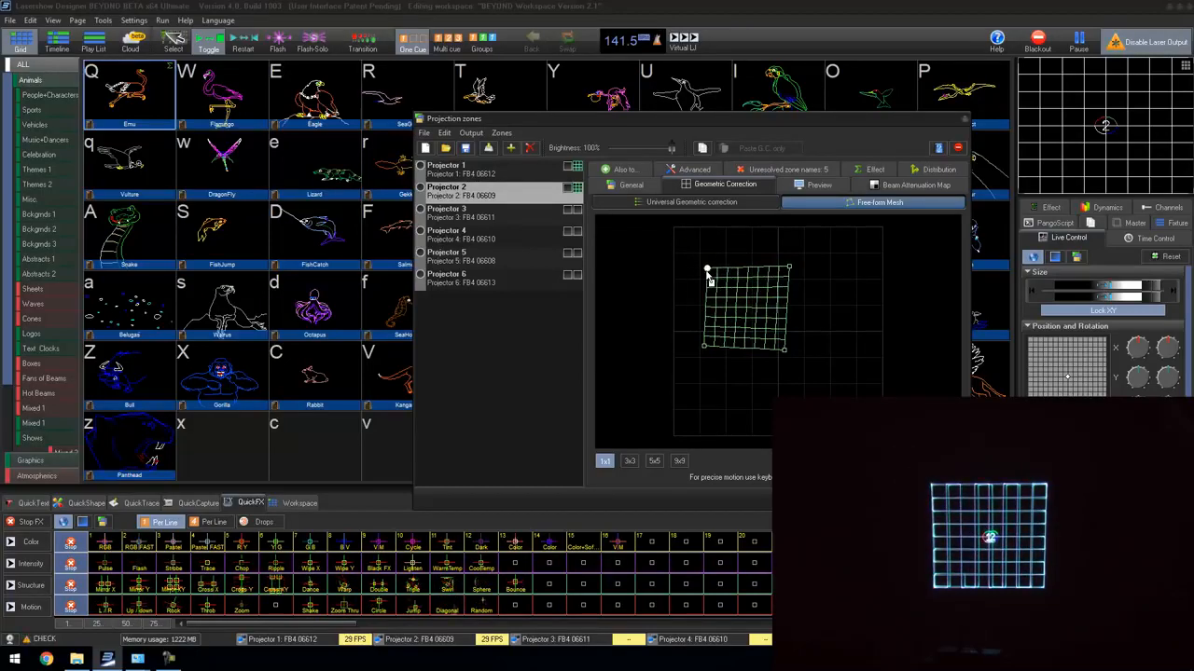
Step: Set Projector 2's free-form mesh to 3x3 control points and lower the zone brightness to 63%
{"action": "left_click", "coordinate": [630, 461]}
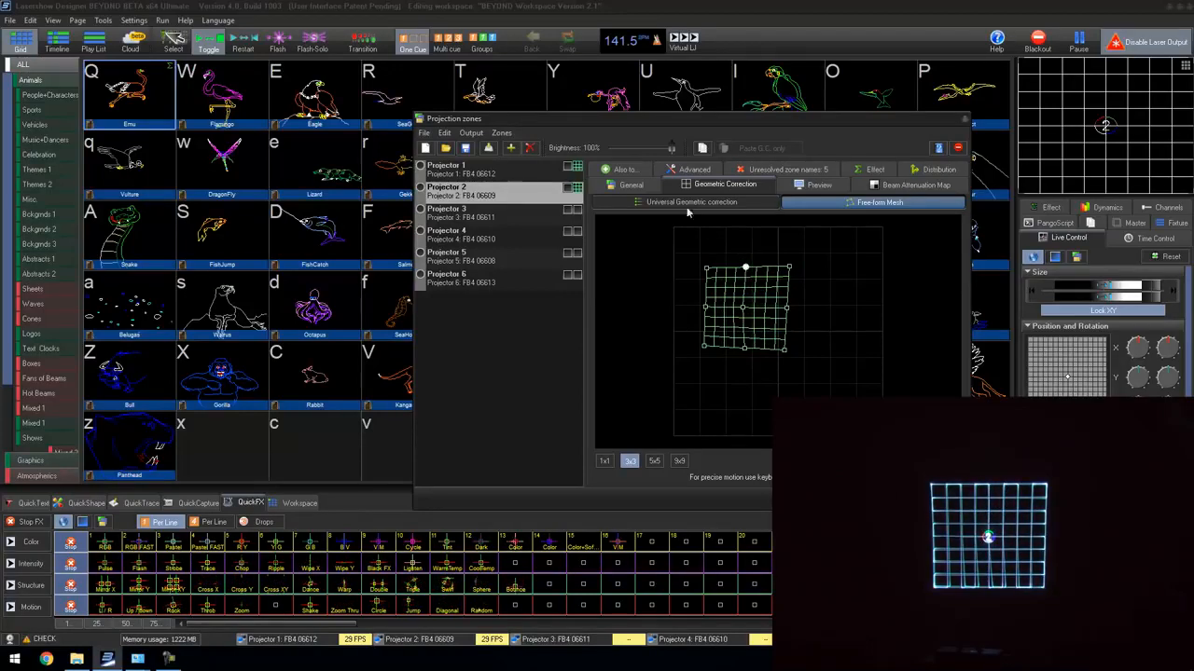
{"action": "left_click_drag", "start_coordinate": [672, 148], "coordinate": [643, 148]}
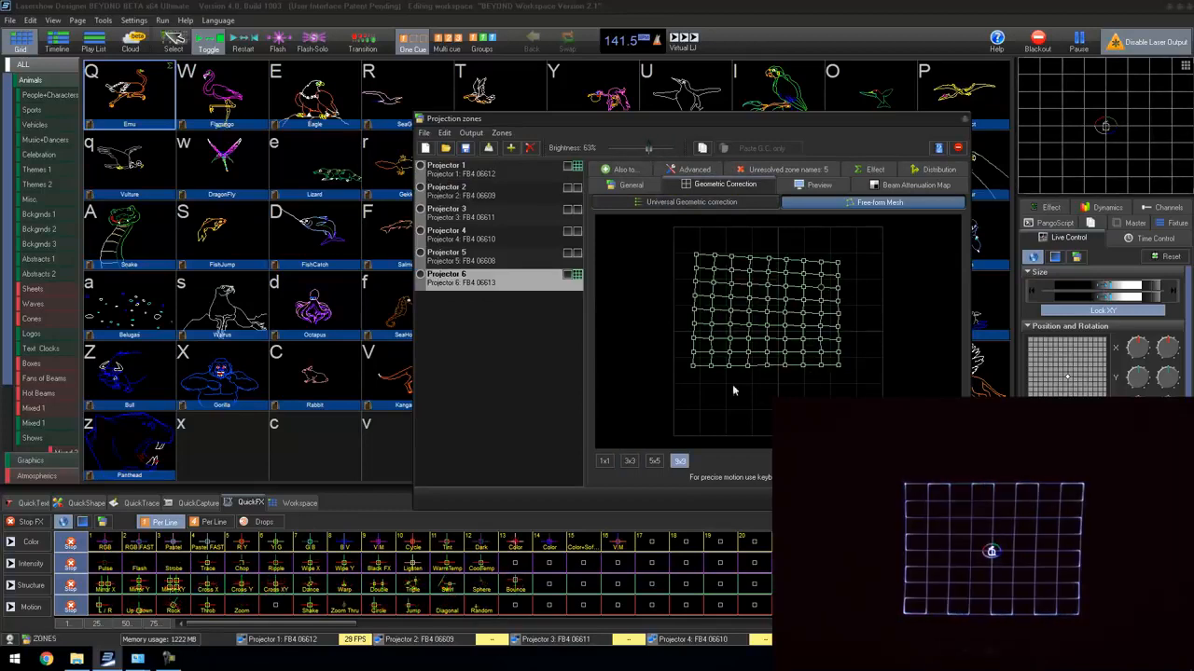
Step: Project the grid patterns of zones Projector 6, 5, 4, 3 and 2 over Projector 1's grid to check their alignment
{"action": "left_click", "coordinate": [570, 274]}
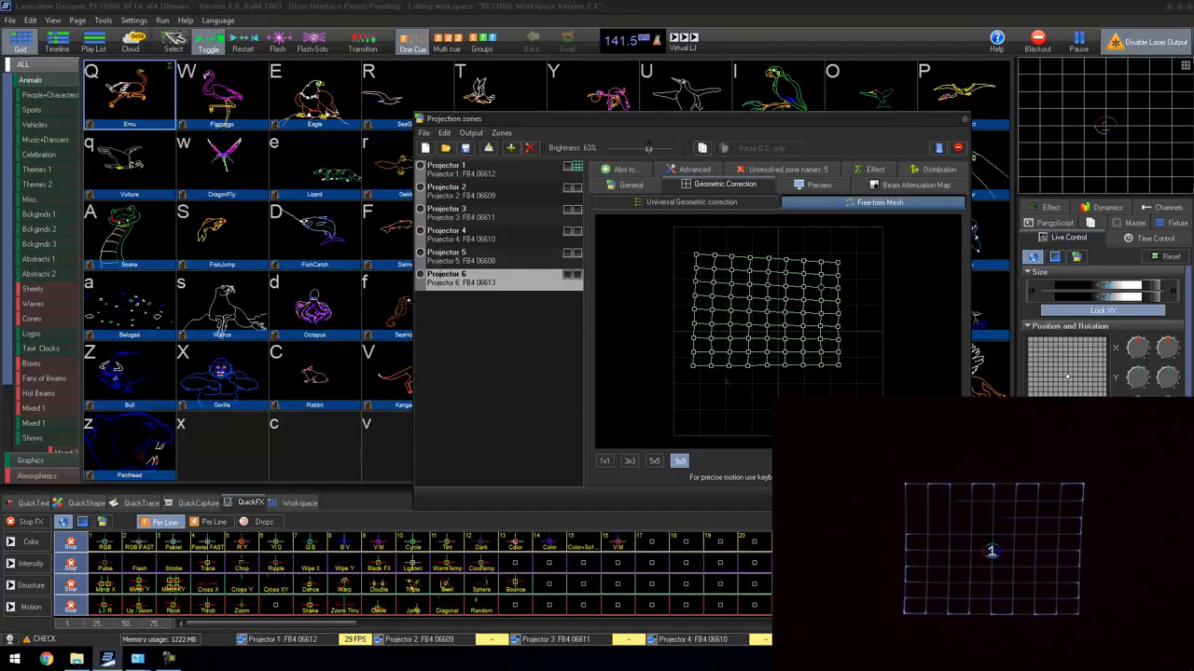
{"action": "left_click", "coordinate": [577, 274]}
{"action": "left_click", "coordinate": [577, 253]}
{"action": "left_click", "coordinate": [577, 232]}
{"action": "left_click", "coordinate": [578, 211]}
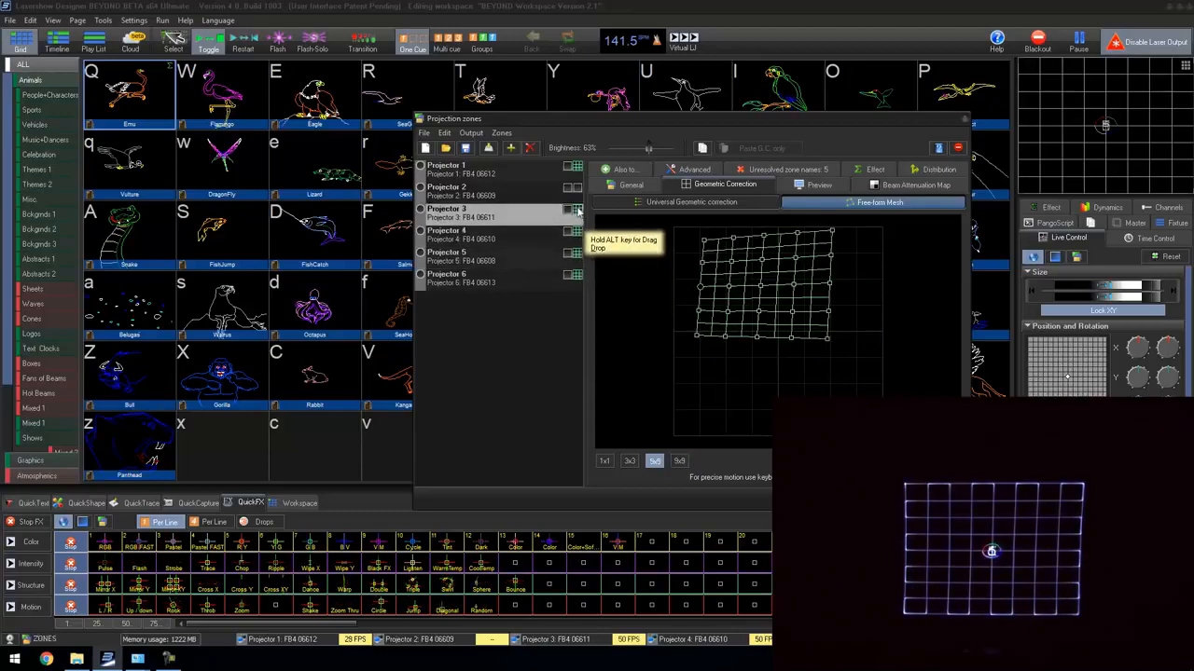
{"action": "left_click", "coordinate": [577, 190]}
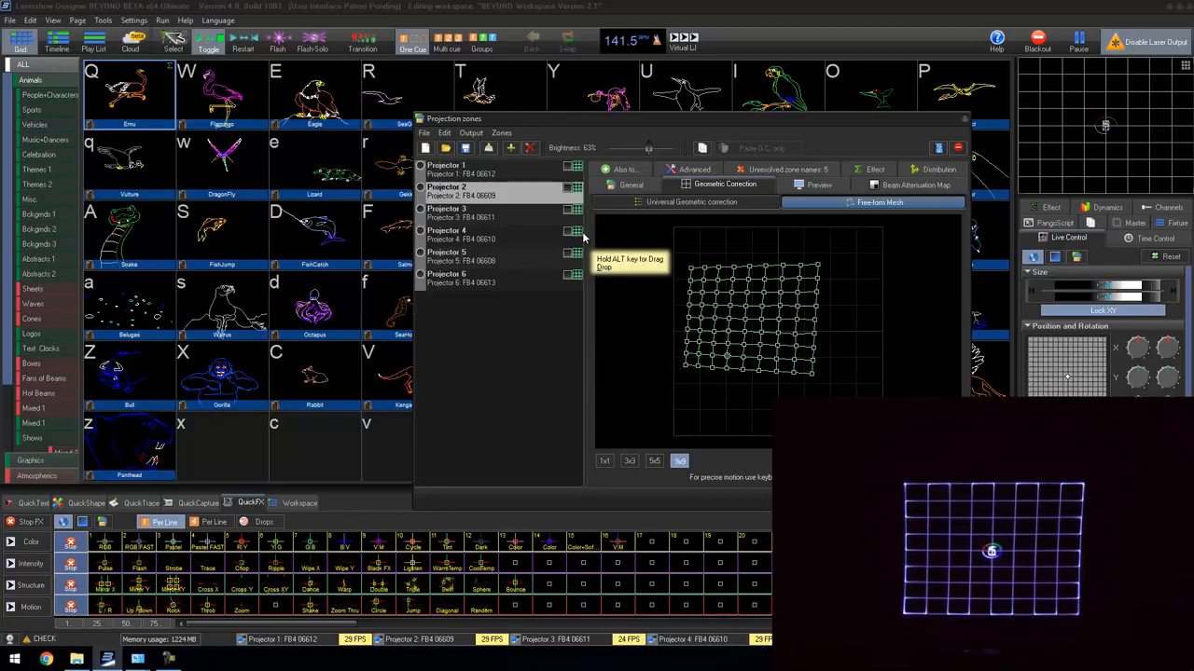
Step: Turn off the grid test patterns of all six projection zones
{"action": "left_click", "coordinate": [578, 276]}
{"action": "left_click", "coordinate": [577, 254]}
{"action": "left_click", "coordinate": [570, 211]}
{"action": "left_click", "coordinate": [575, 230]}
{"action": "left_click", "coordinate": [576, 212]}
{"action": "left_click", "coordinate": [576, 231]}
{"action": "left_click", "coordinate": [576, 211]}
{"action": "left_click", "coordinate": [577, 190]}
{"action": "left_click", "coordinate": [576, 167]}
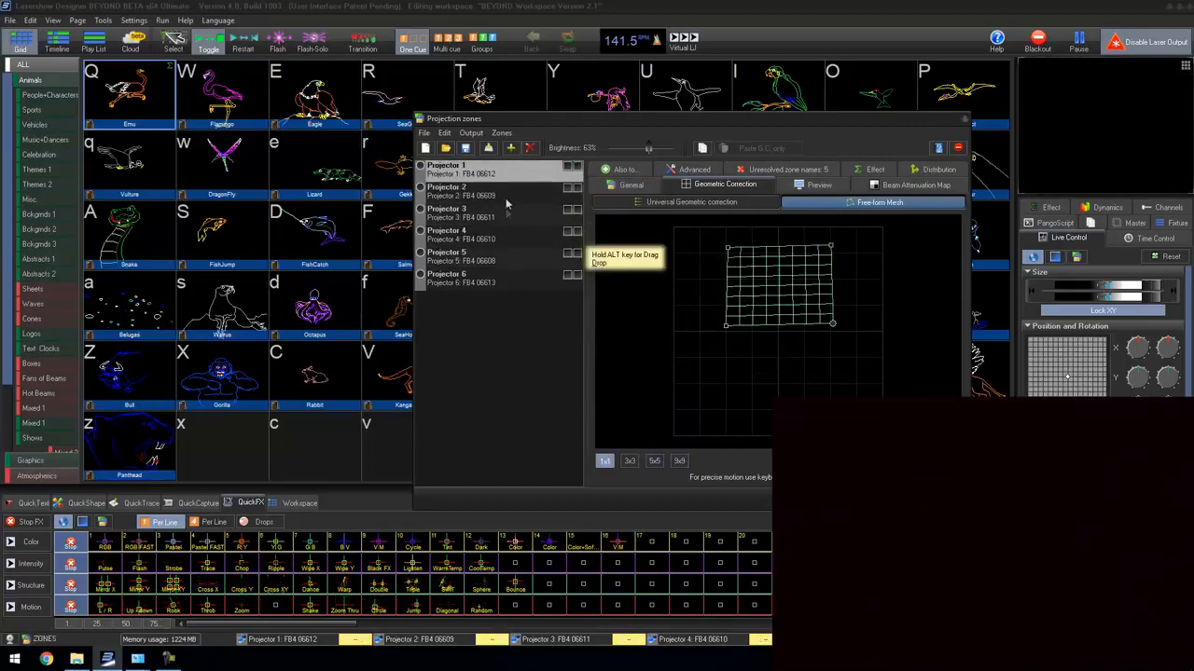
Step: Enable distributed scanning for the Projector 1 zone with Projectors 2 to 6 as slaves, and close the projection zones
{"action": "left_click", "coordinate": [937, 170]}
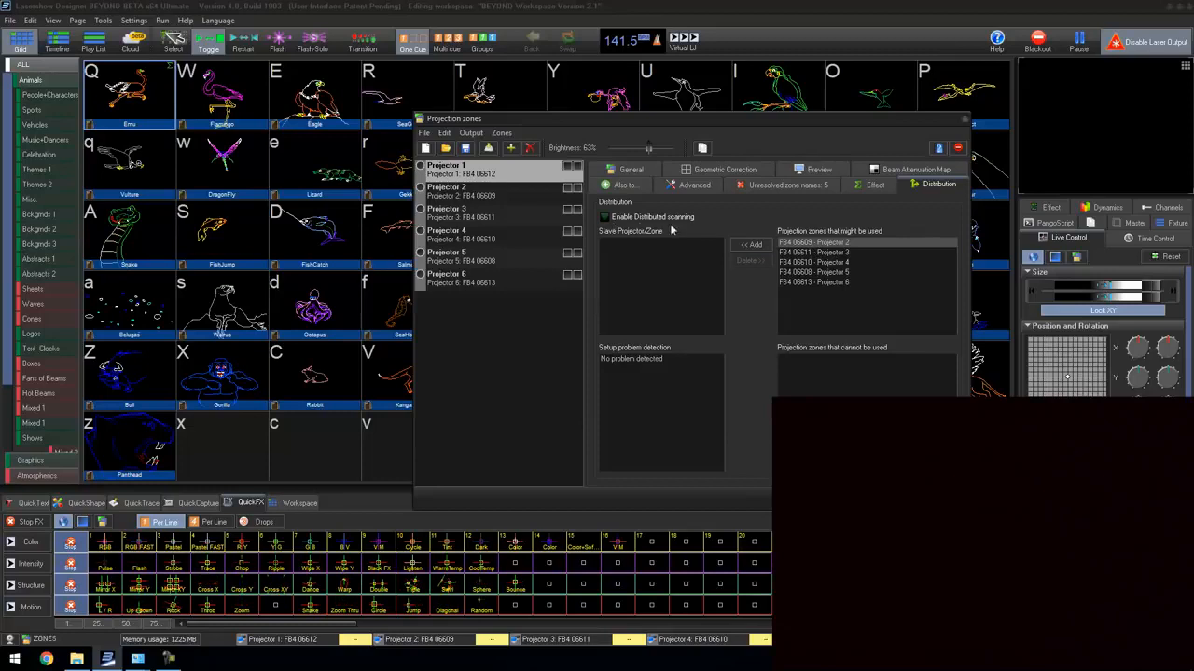
{"action": "left_click", "coordinate": [753, 244]}
{"action": "left_click", "coordinate": [753, 246]}
{"action": "left_click", "coordinate": [755, 246]}
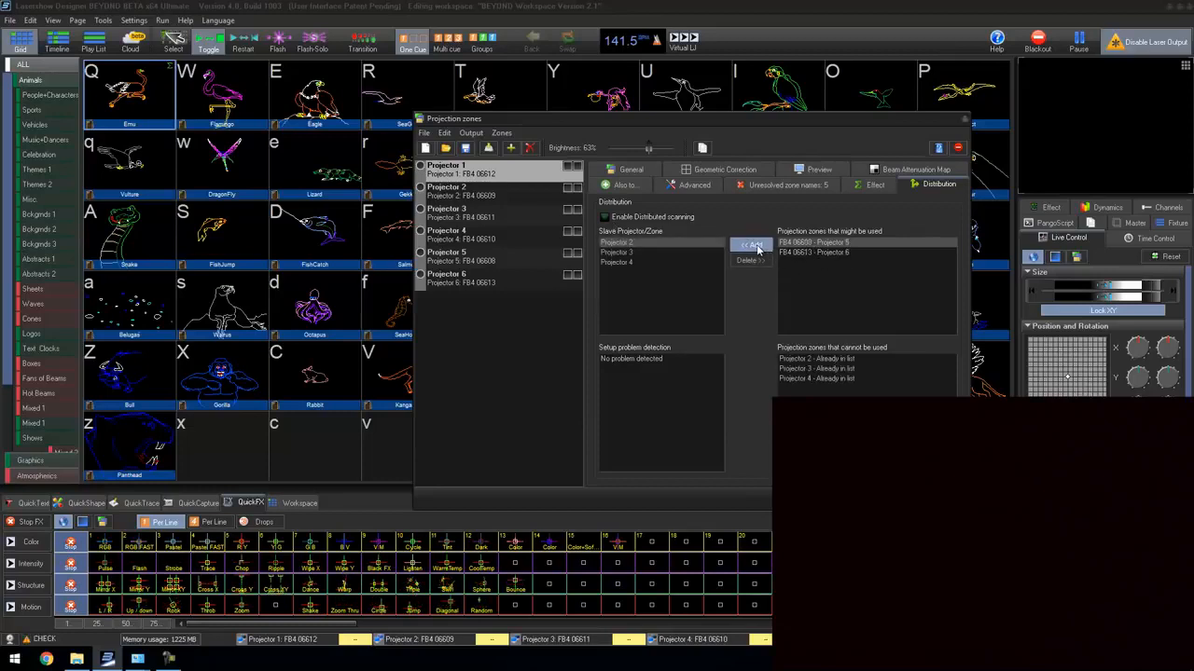
{"action": "left_click", "coordinate": [757, 248]}
{"action": "left_click", "coordinate": [757, 248]}
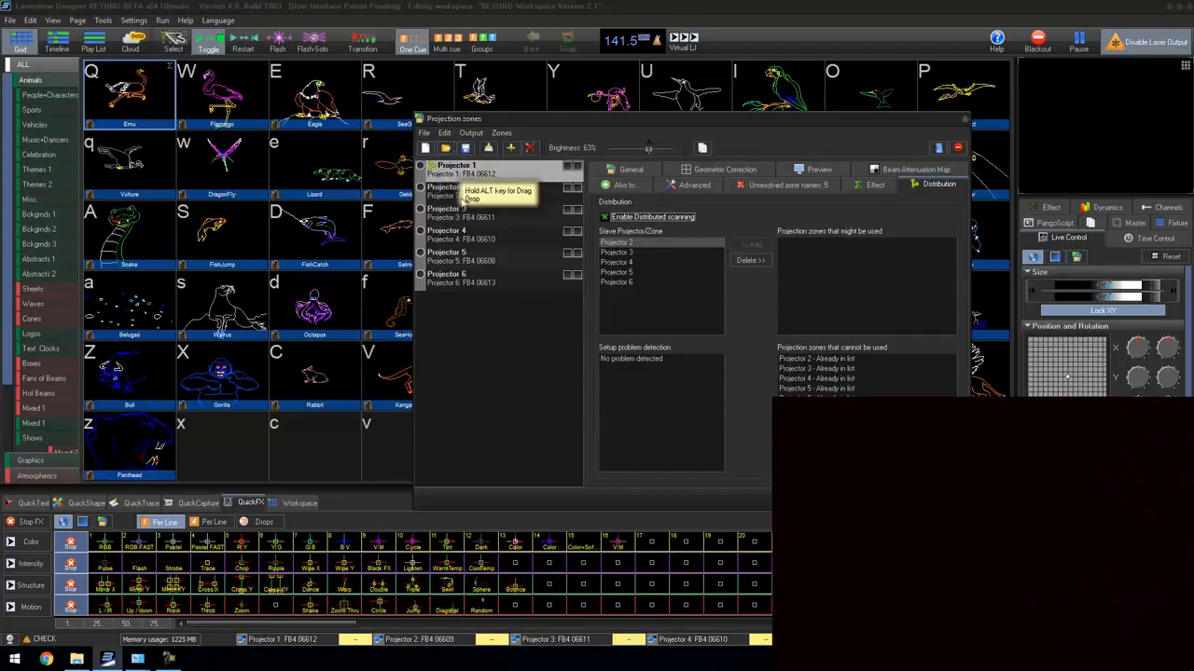
{"action": "key", "text": "Escape"}
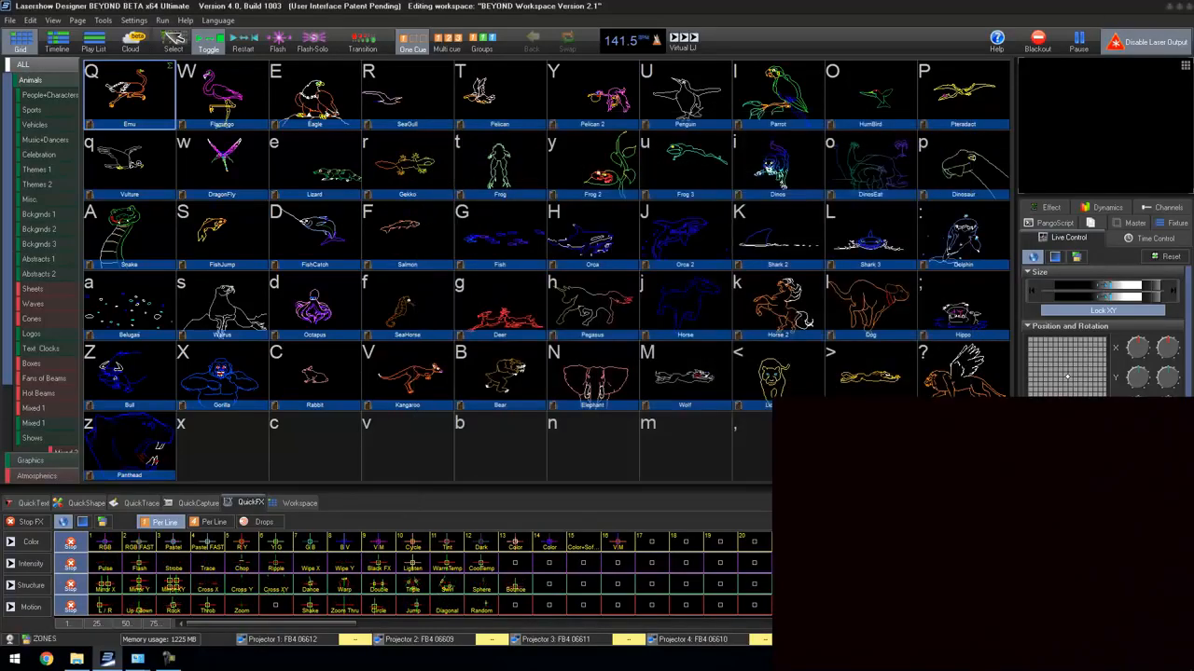
Step: Replace the Gorilla cue's Main Graphics destination with Projector 1 and play the cue
{"action": "right_click", "coordinate": [218, 381]}
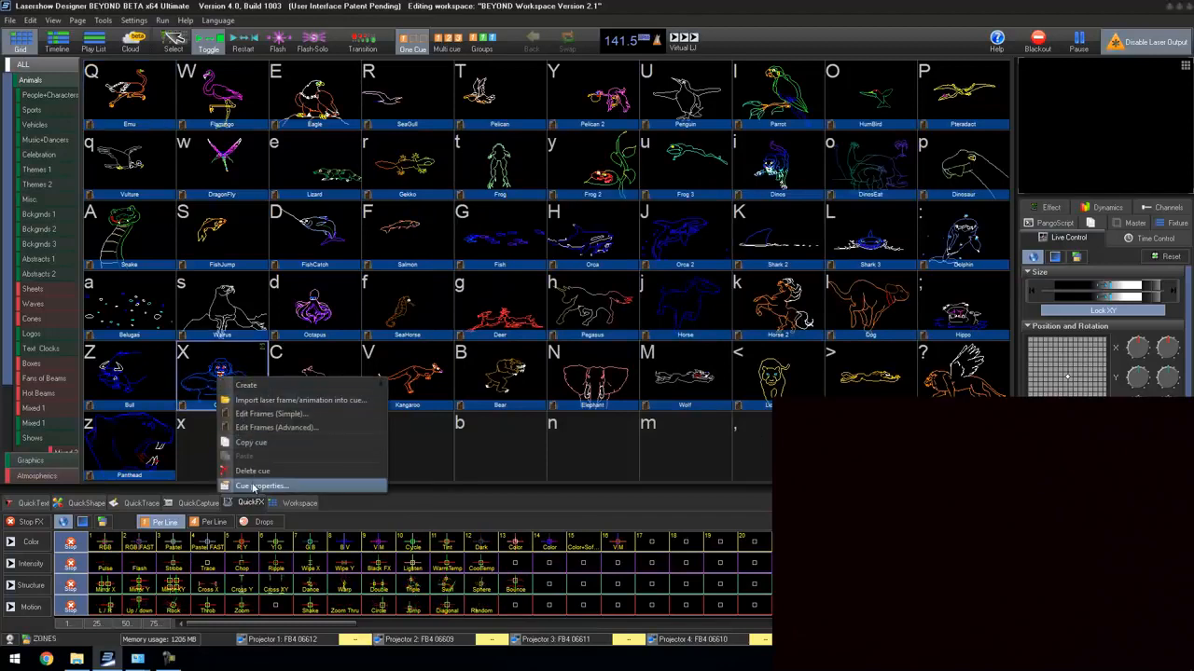
{"action": "left_click", "coordinate": [261, 486]}
{"action": "left_click", "coordinate": [535, 230]}
{"action": "double_click", "coordinate": [519, 270]}
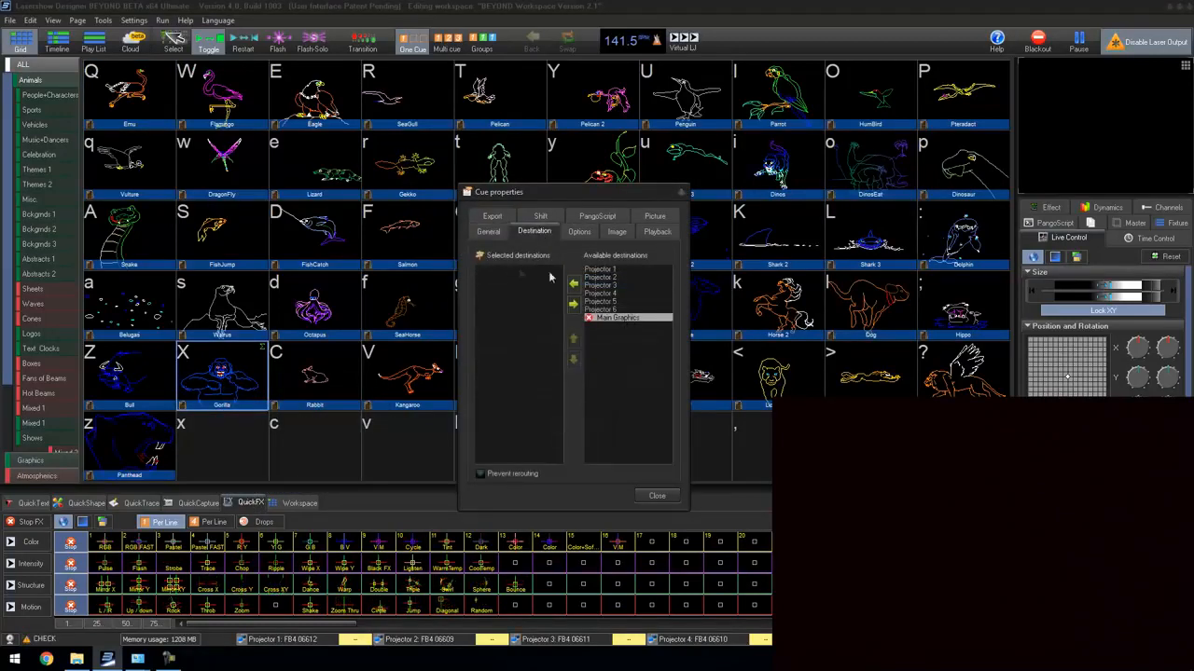
{"action": "double_click", "coordinate": [600, 269]}
{"action": "left_click", "coordinate": [657, 495]}
{"action": "left_click", "coordinate": [221, 376]}
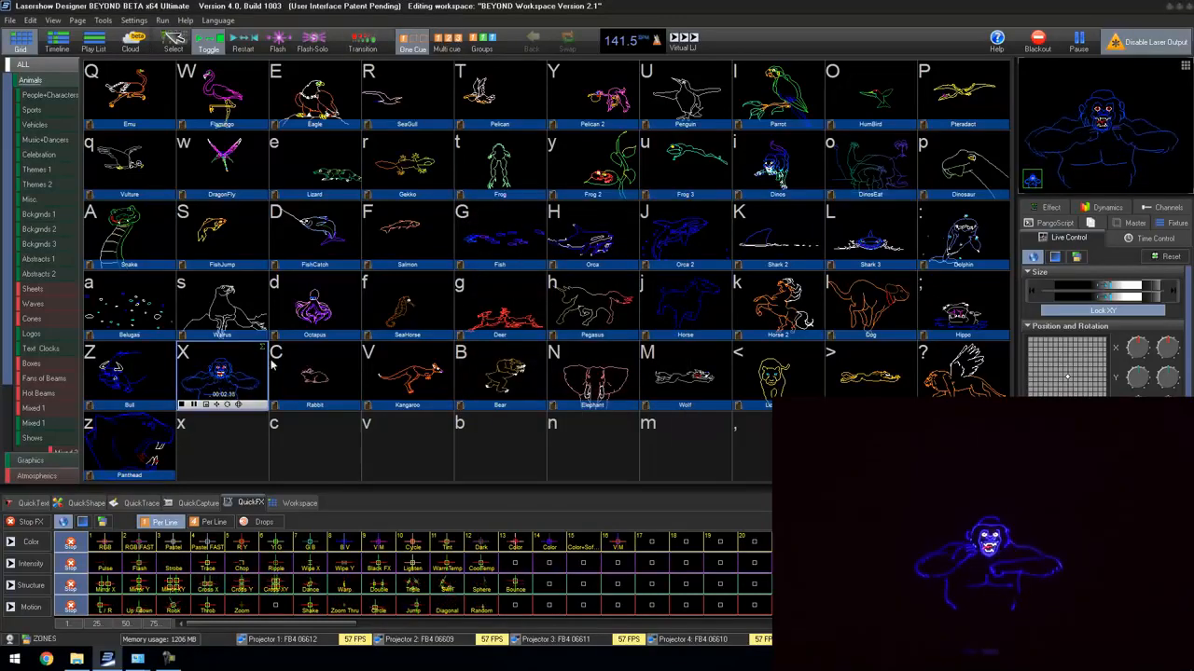
Step: Show the Misc. cue page and black out the running laser output
{"action": "left_click", "coordinate": [39, 229]}
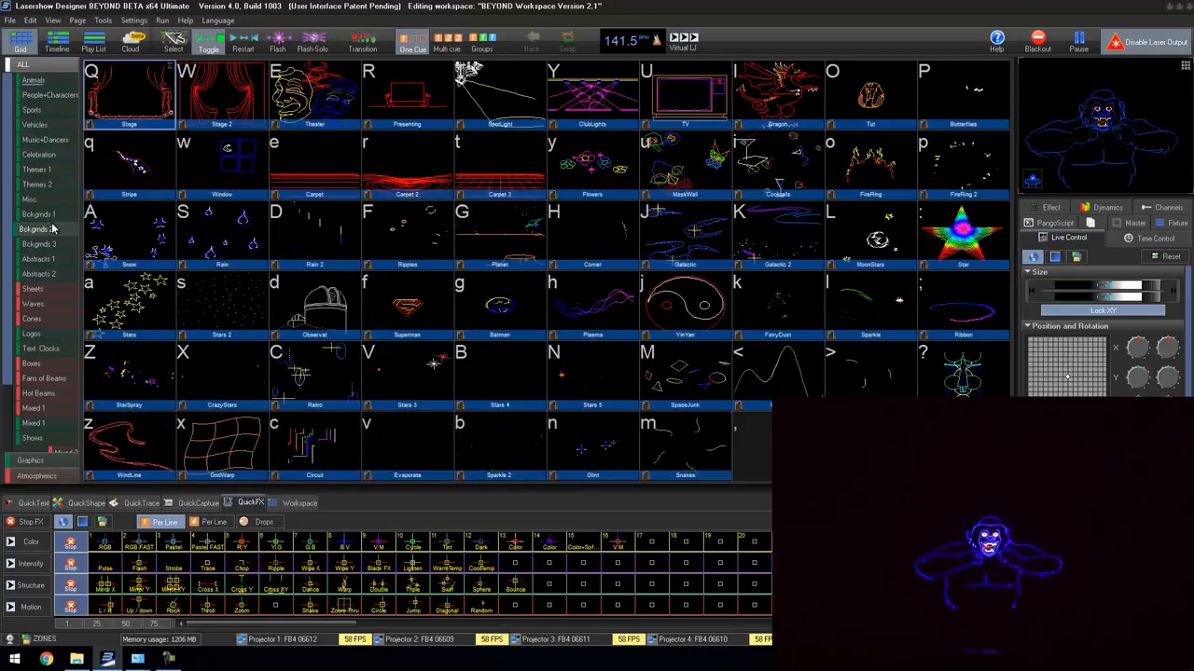
{"action": "left_click", "coordinate": [28, 200]}
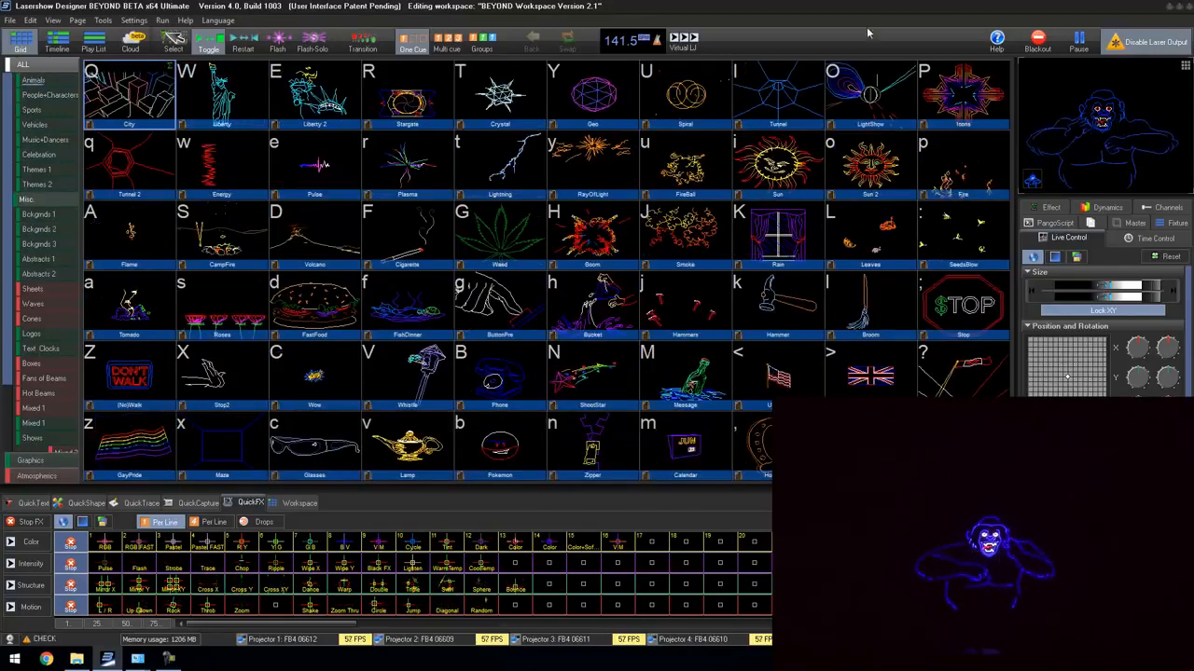
{"action": "left_click", "coordinate": [1037, 42]}
Step: Route the City cue to Projector 1 in place of its existing destination and play it
{"action": "right_click", "coordinate": [155, 92]}
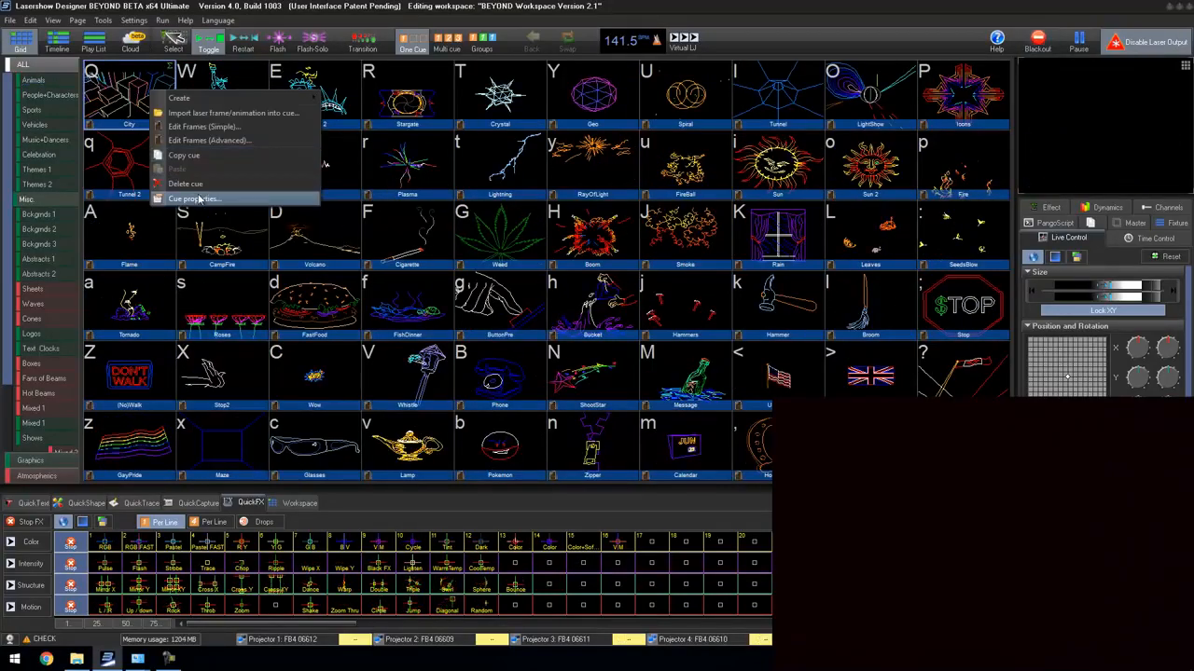
{"action": "left_click", "coordinate": [193, 199]}
{"action": "left_click", "coordinate": [534, 231]}
{"action": "double_click", "coordinate": [514, 270]}
{"action": "double_click", "coordinate": [600, 270]}
{"action": "left_click", "coordinate": [657, 496]}
{"action": "left_click", "coordinate": [138, 98]}
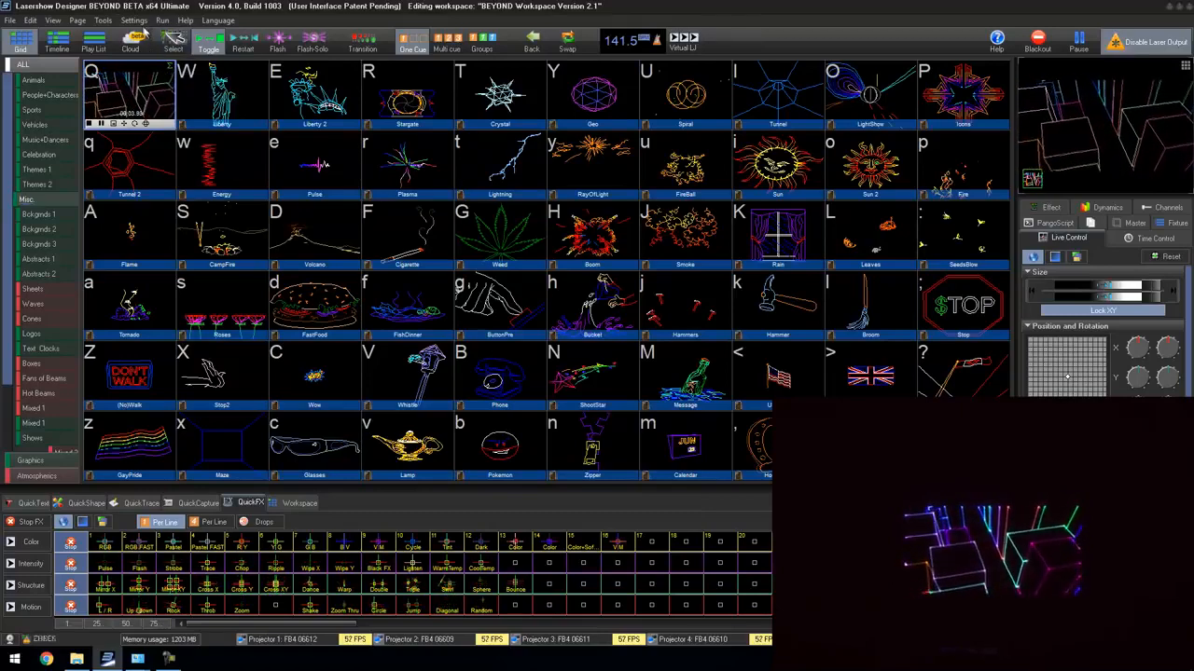
{"action": "left_click", "coordinate": [145, 19]}
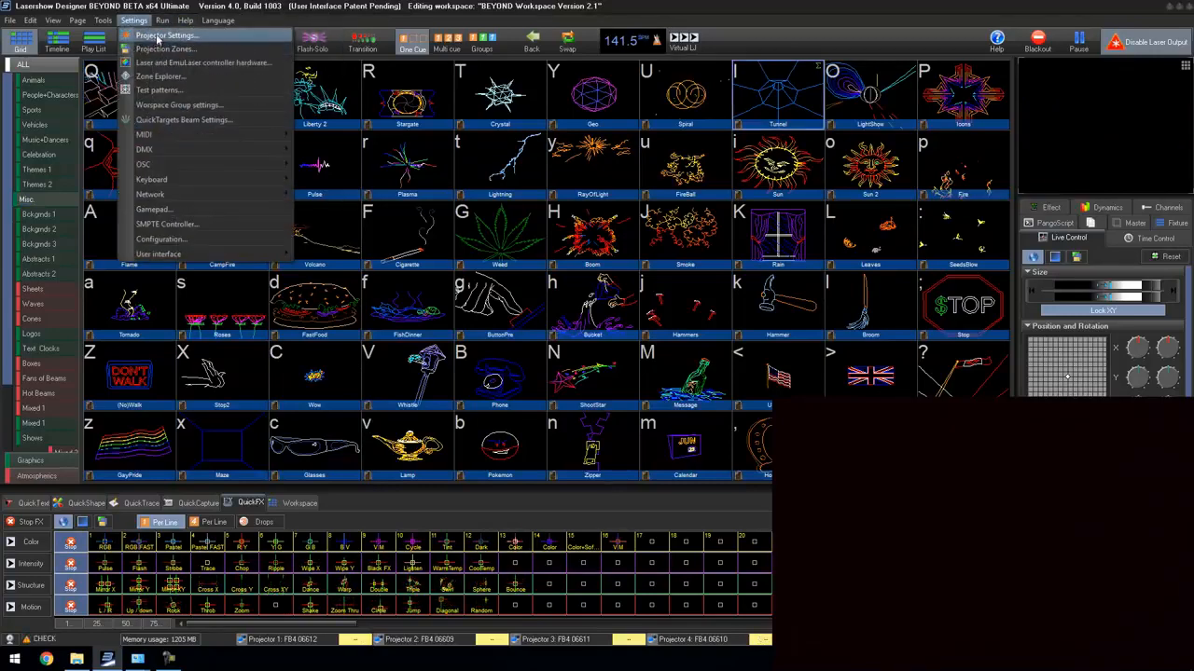
{"action": "left_click", "coordinate": [158, 48]}
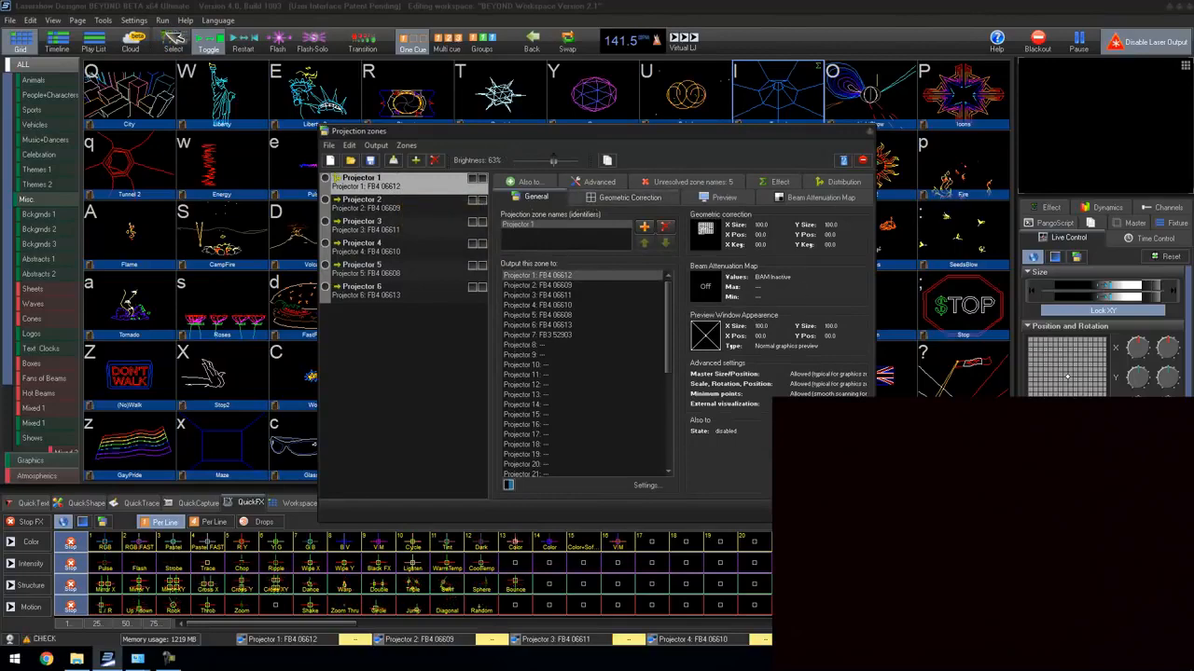
{"action": "key", "text": "Escape"}
Step: Set Projector 1's color/blanking shift to 5 points in its scan rate settings
{"action": "left_click", "coordinate": [133, 19]}
{"action": "left_click", "coordinate": [149, 35]}
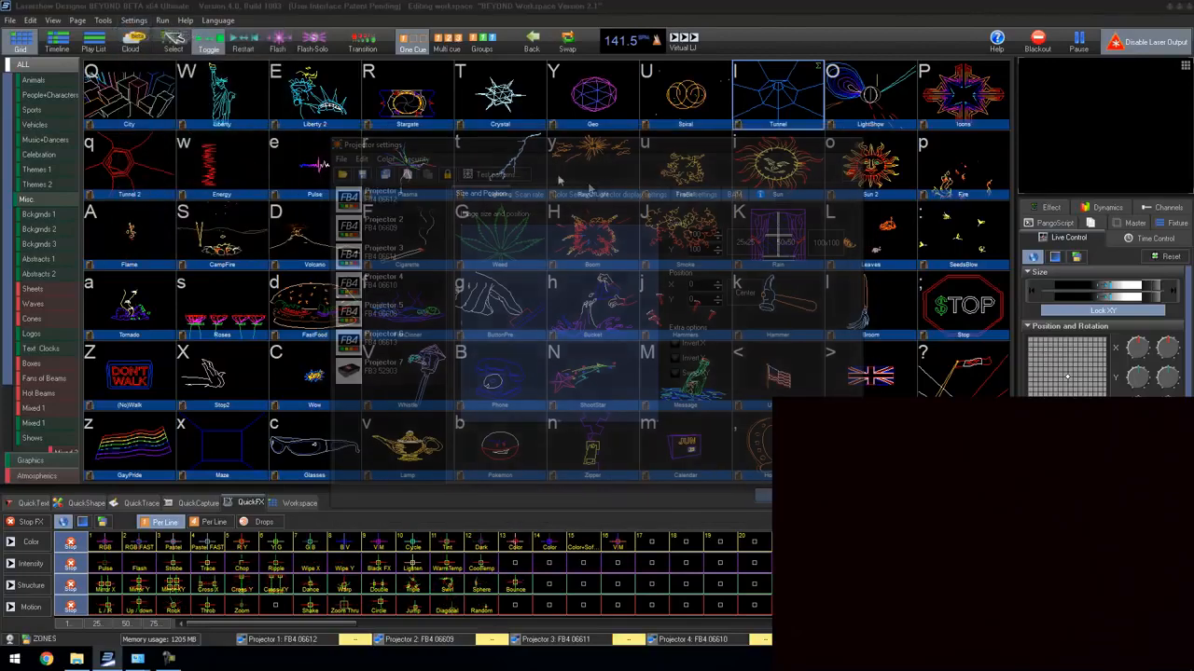
{"action": "left_click", "coordinate": [529, 194]}
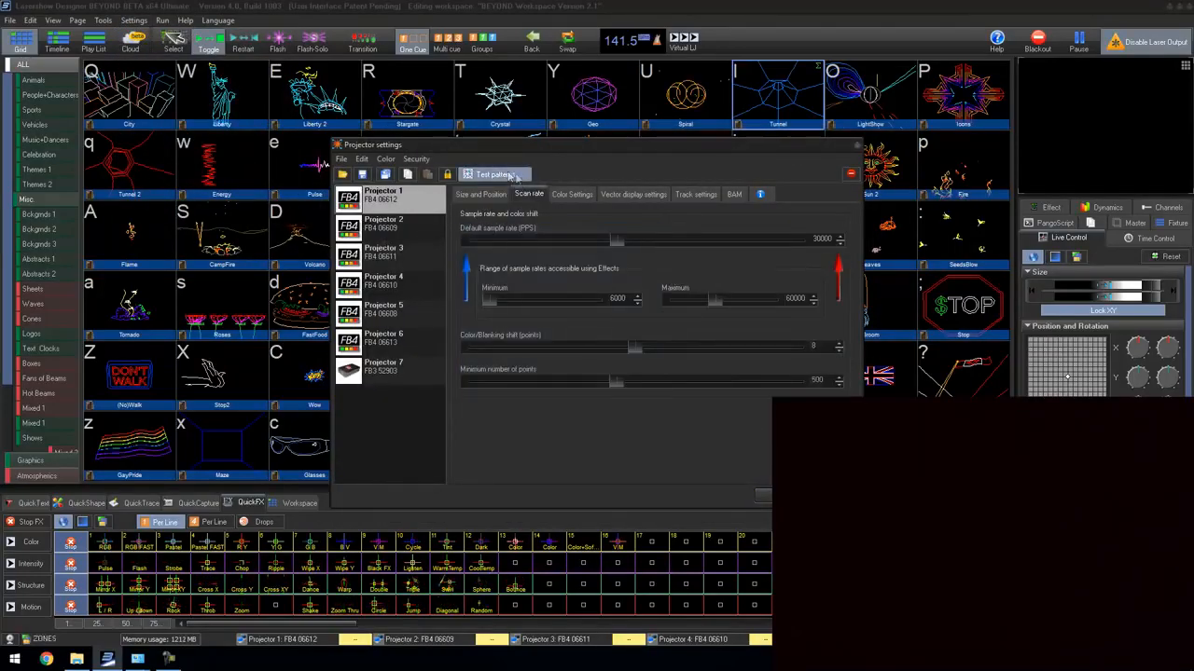
{"action": "left_click", "coordinate": [571, 194]}
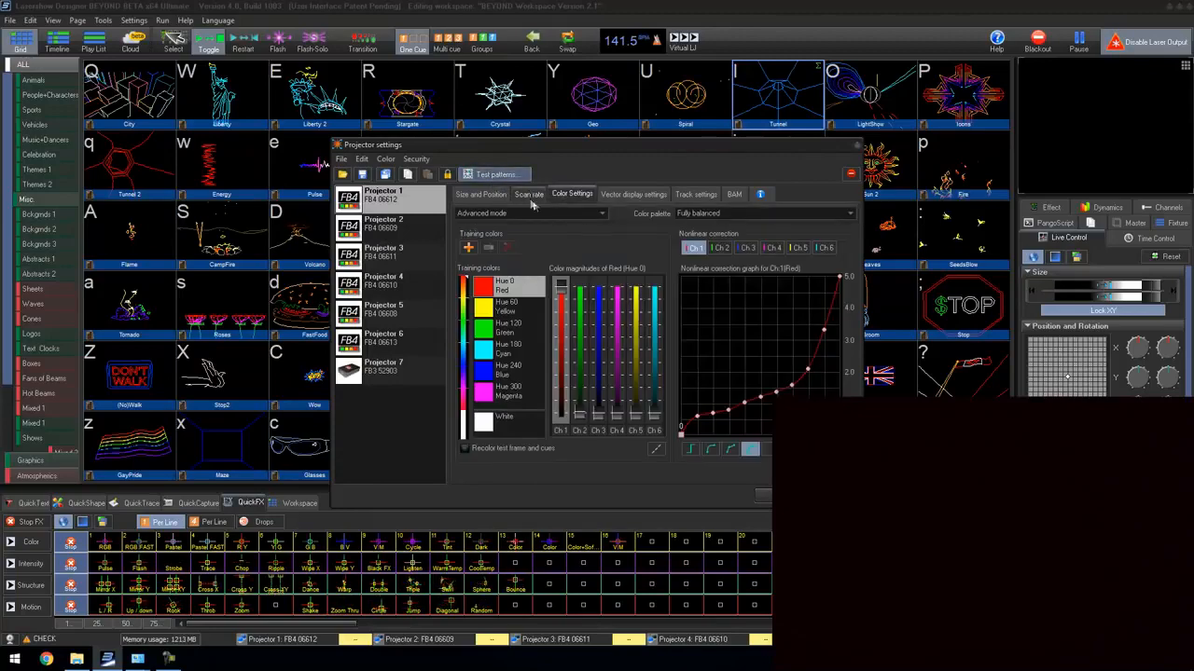
{"action": "left_click", "coordinate": [528, 195]}
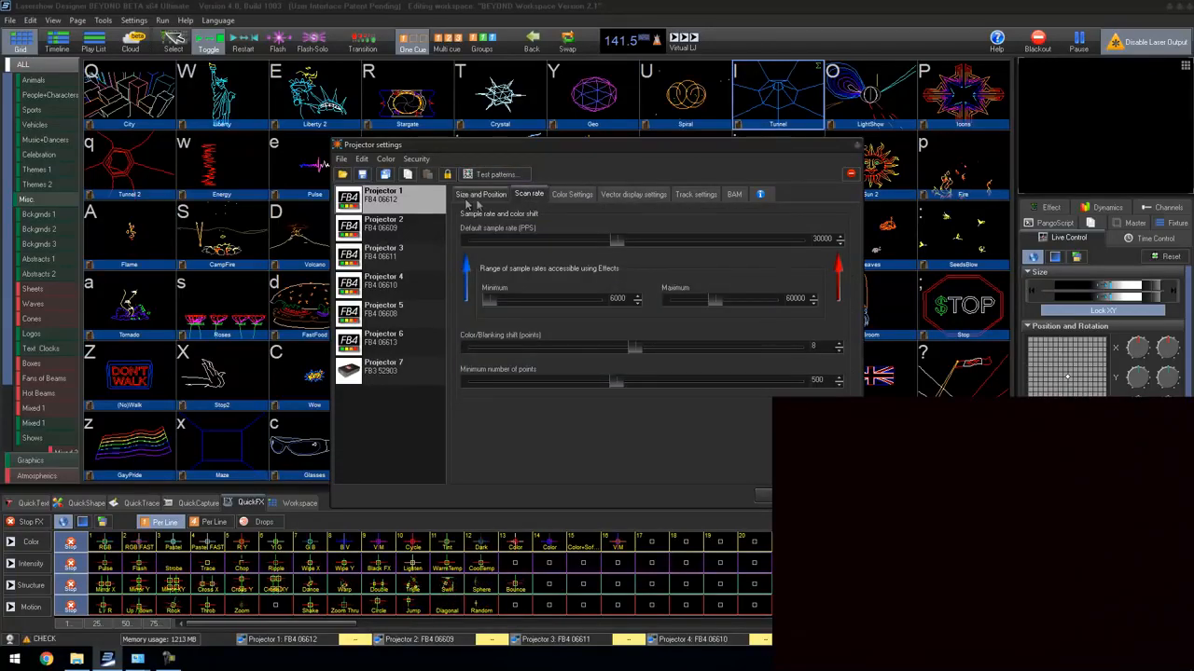
{"action": "left_click", "coordinate": [585, 347]}
Step: Project the ILDA 12K test pattern, fine-tune the color/blanking shift against it, and close the projector settings
{"action": "left_click", "coordinate": [494, 174]}
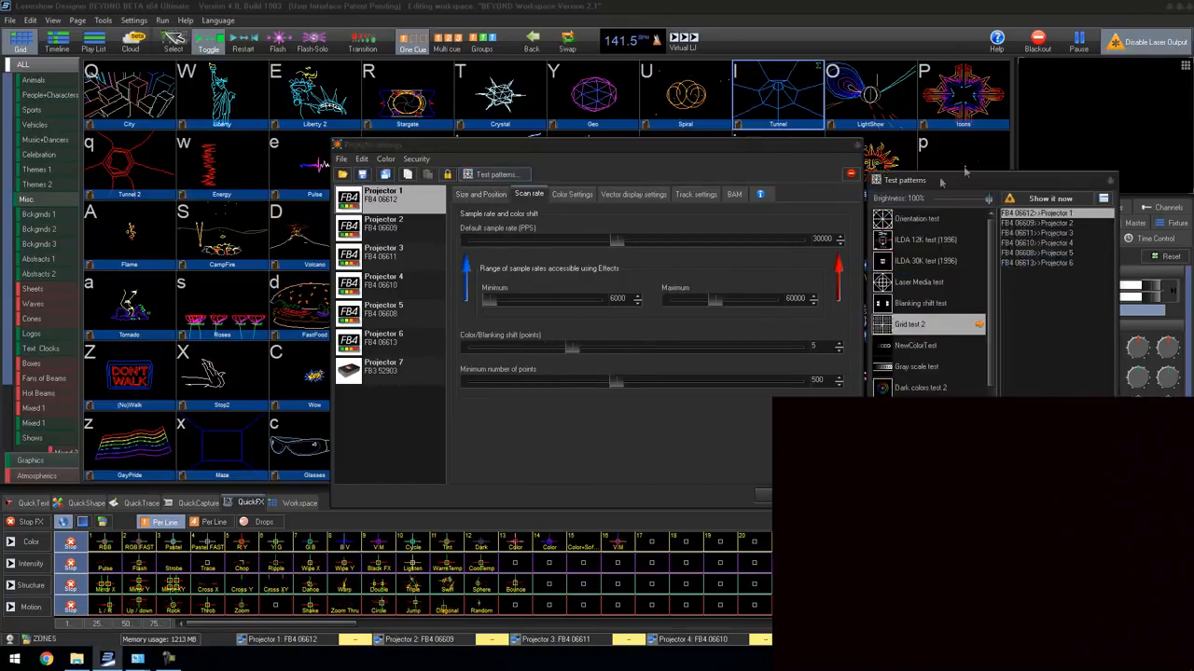
{"action": "left_click", "coordinate": [926, 239]}
{"action": "left_click", "coordinate": [1040, 207]}
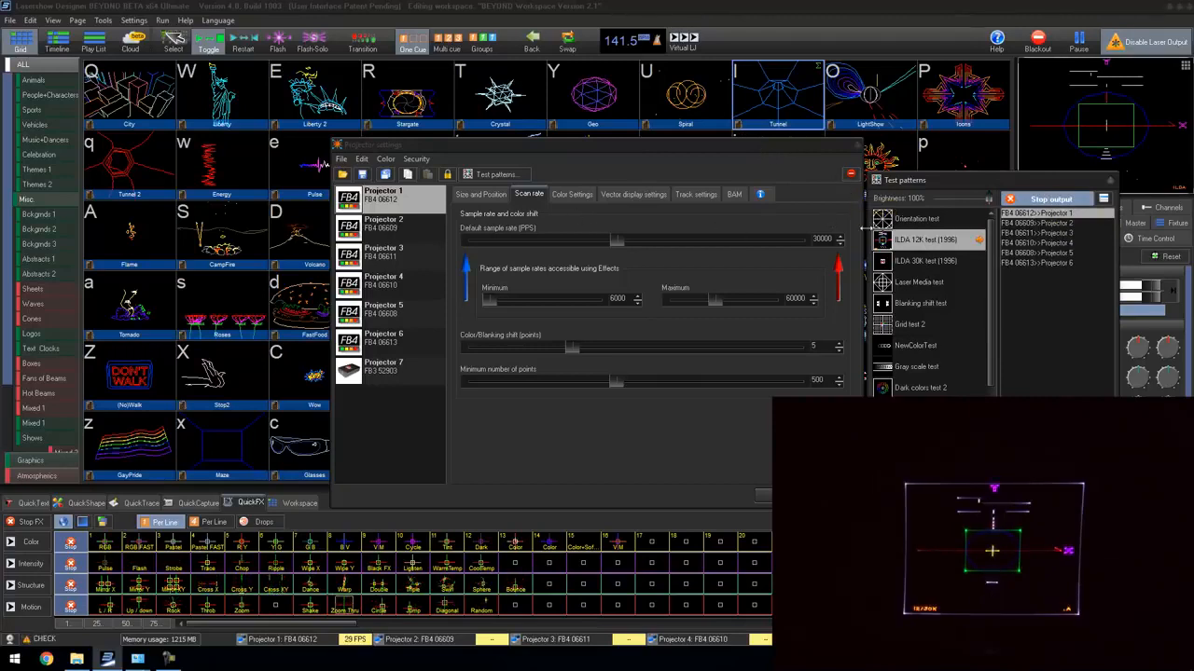
{"action": "left_click", "coordinate": [601, 347]}
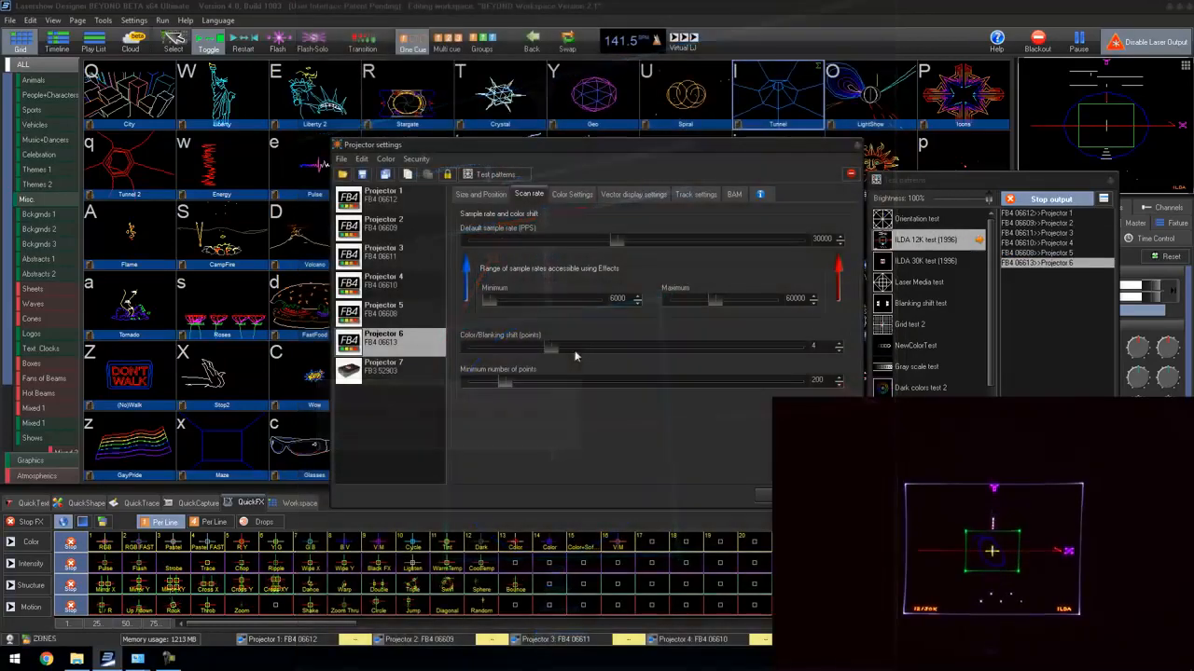
{"action": "left_click", "coordinate": [784, 496]}
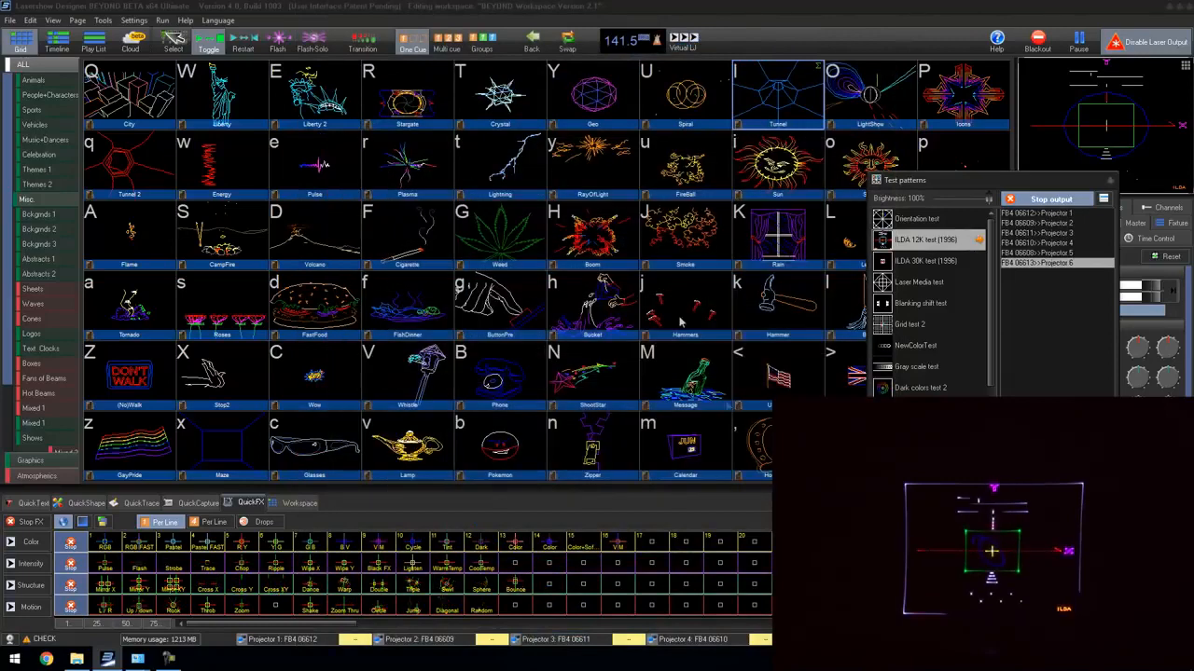
Step: Play the Boom cue and the Tunnel cue to check the combined projection
{"action": "left_click", "coordinate": [578, 303]}
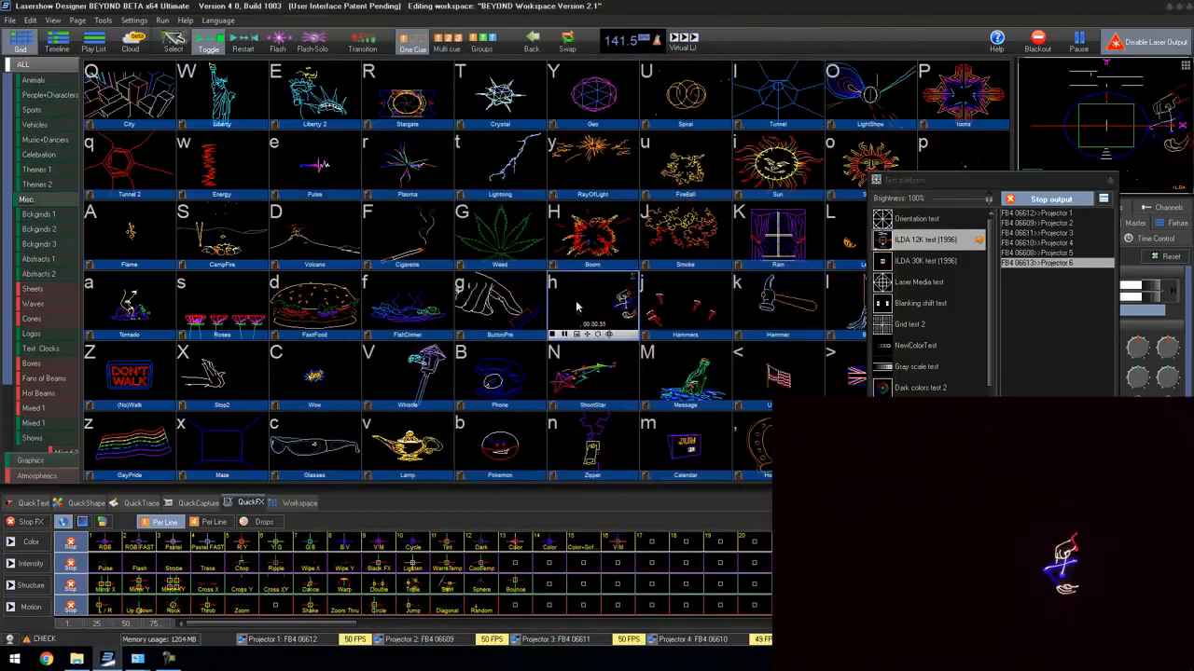
{"action": "left_click", "coordinate": [784, 84]}
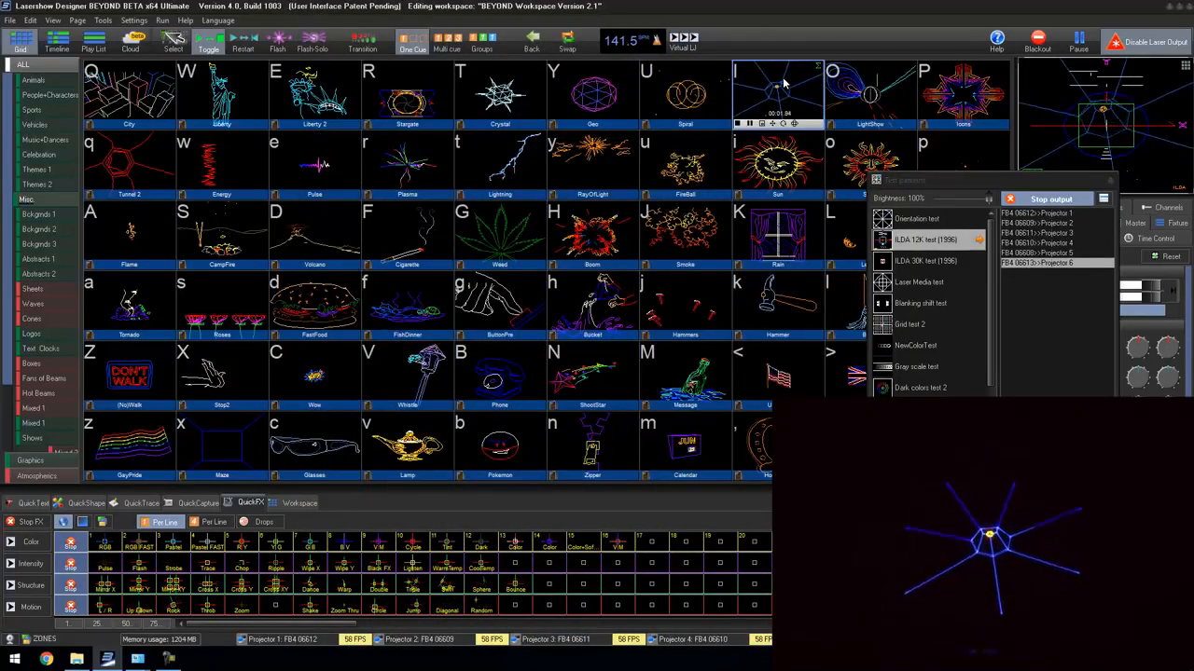